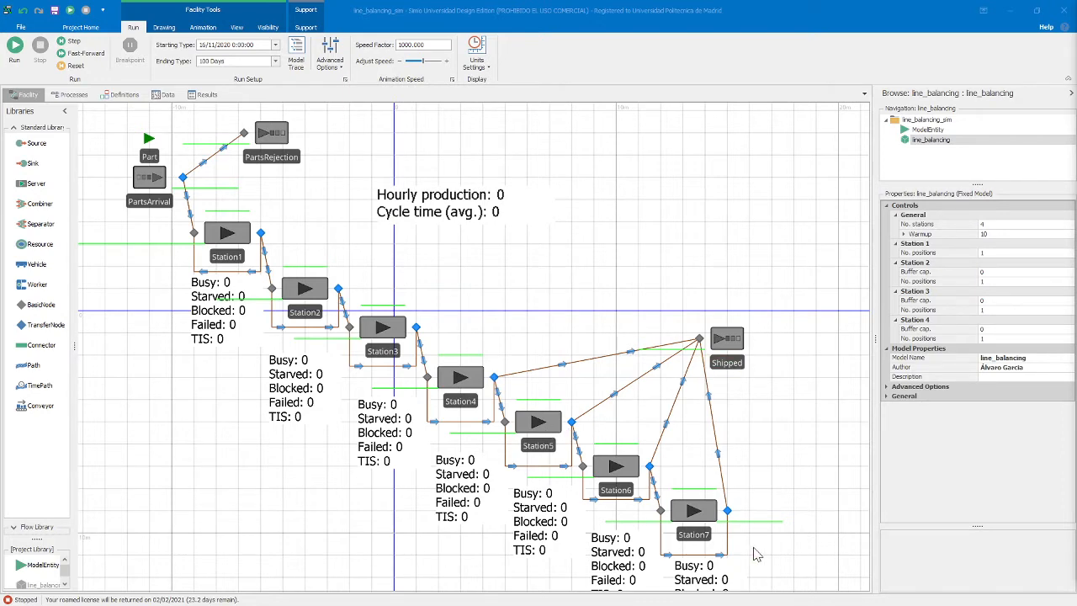
# Expand the warmup settings and set the line_balancing model's number of stations to 5
pyautogui.moveTo(496, 281); pyautogui.dragTo(475, 264)
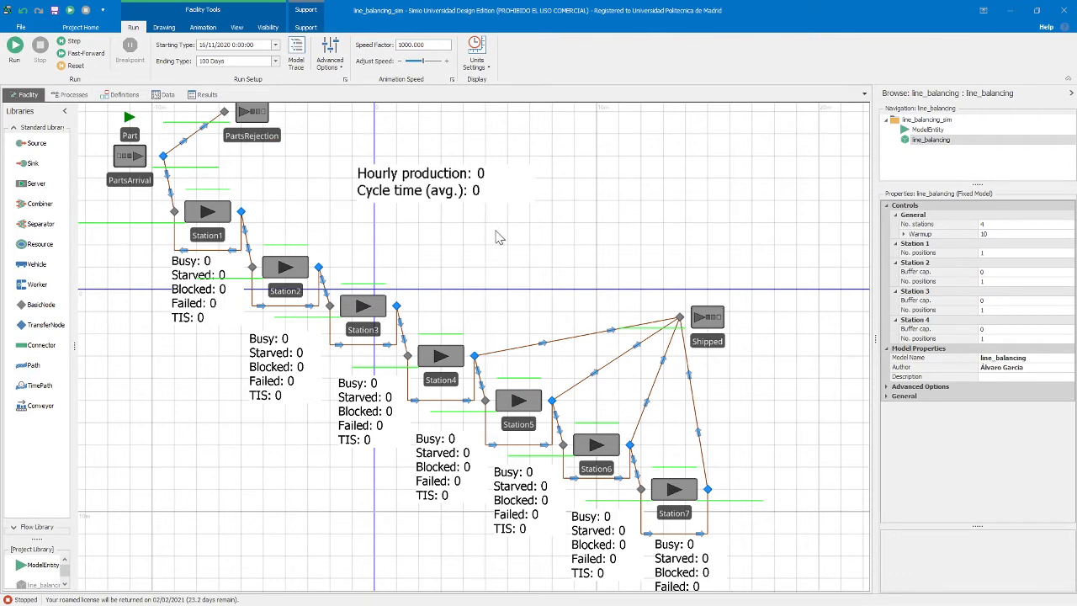
pyautogui.moveTo(495, 240); pyautogui.dragTo(494, 268)
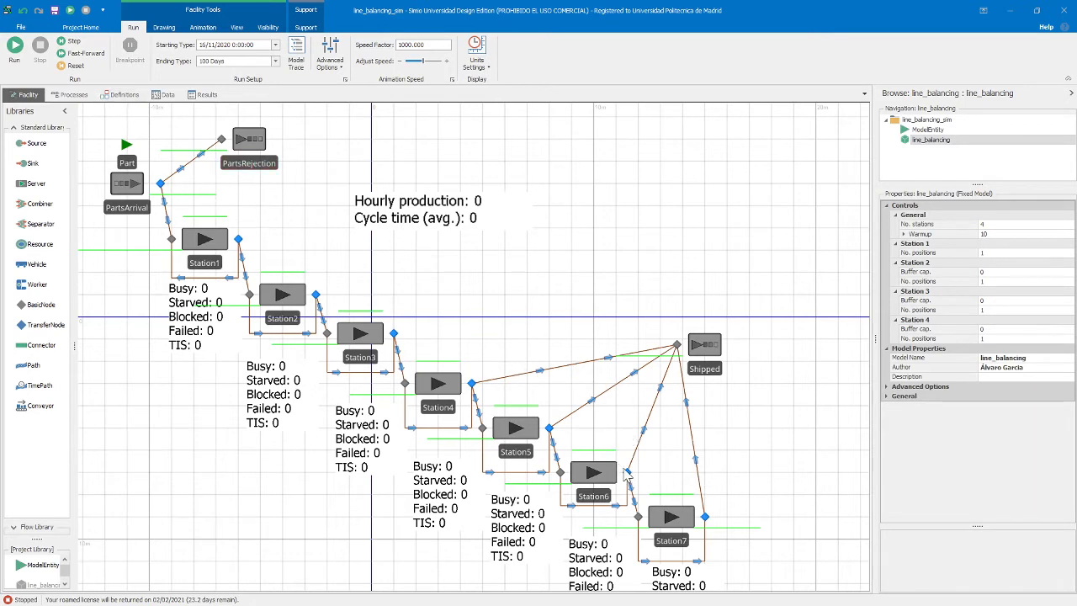
pyautogui.click(905, 235)
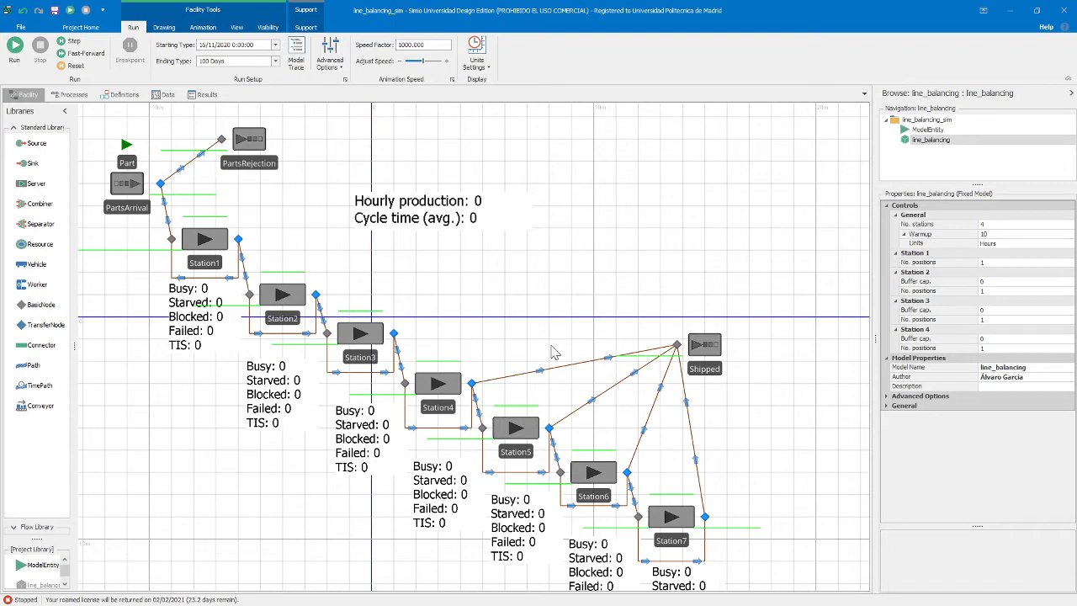
pyautogui.click(981, 224)
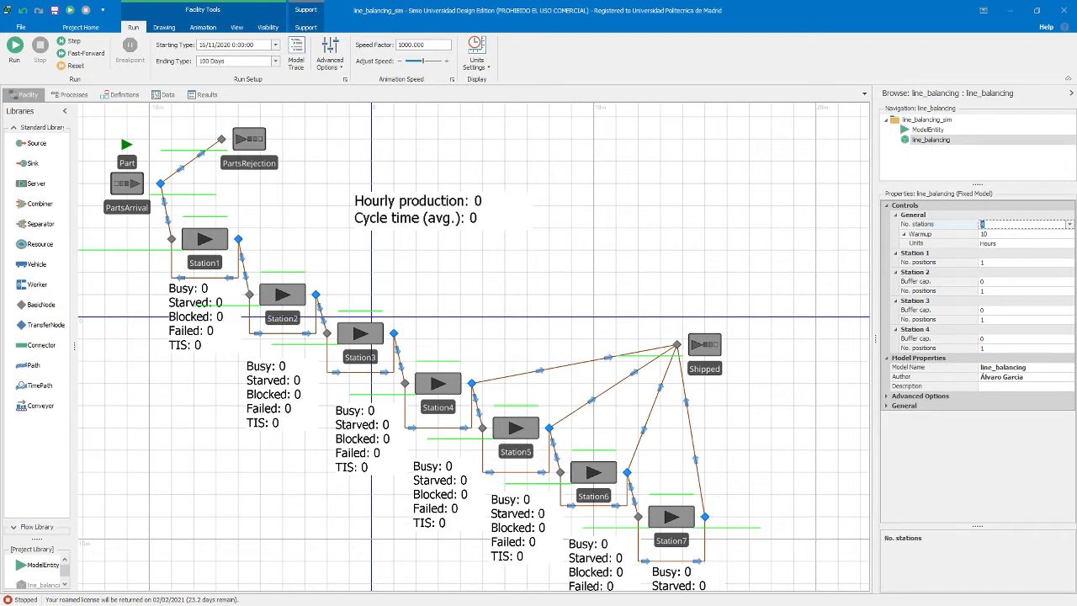
pyautogui.write('5')
pyautogui.press('Return')
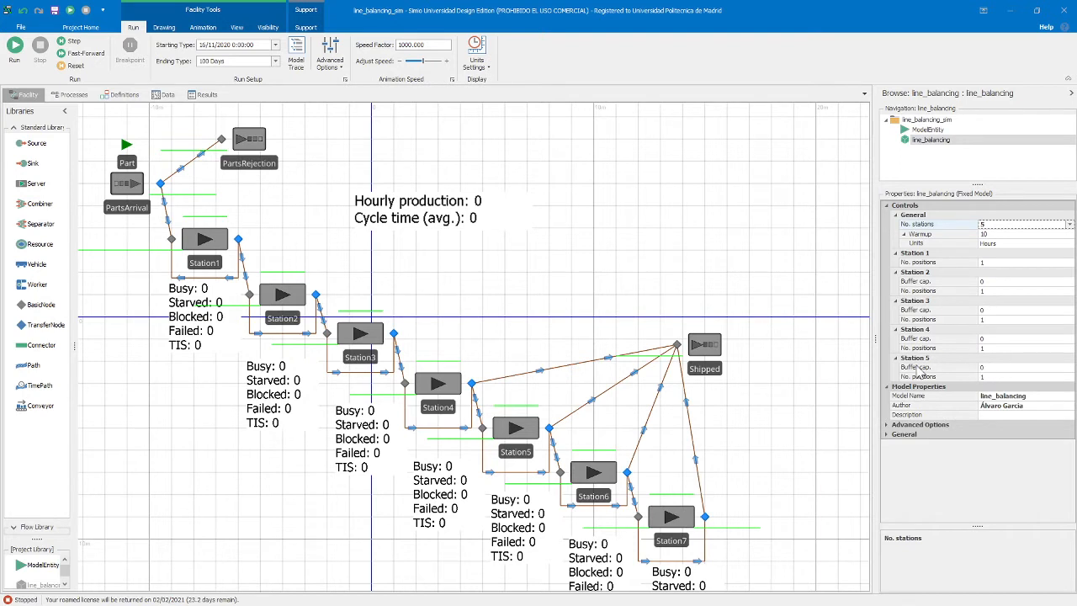
pyautogui.click(1069, 225)
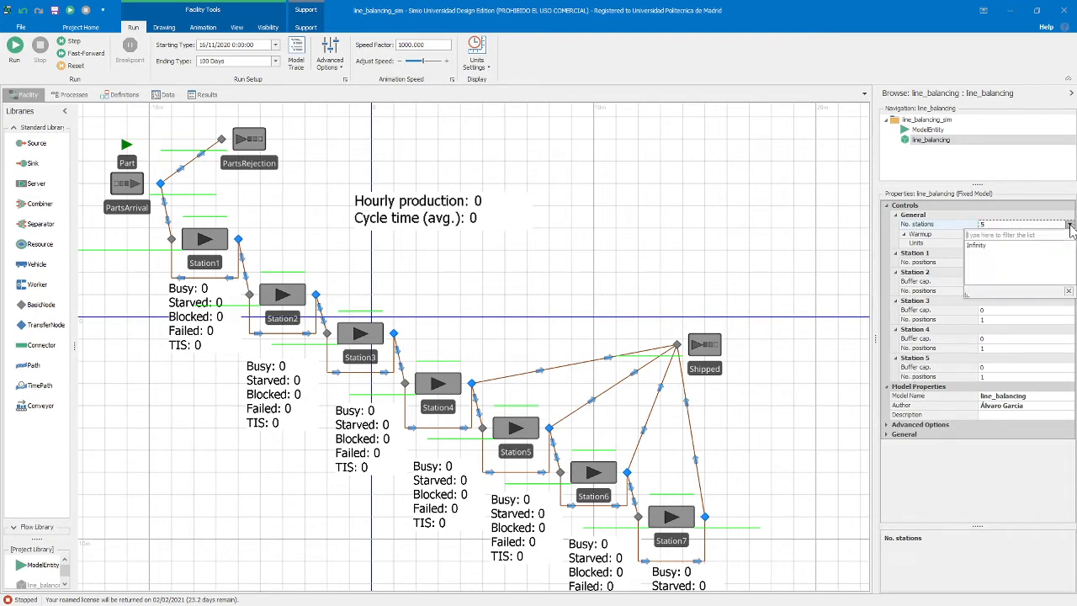
pyautogui.click(781, 200)
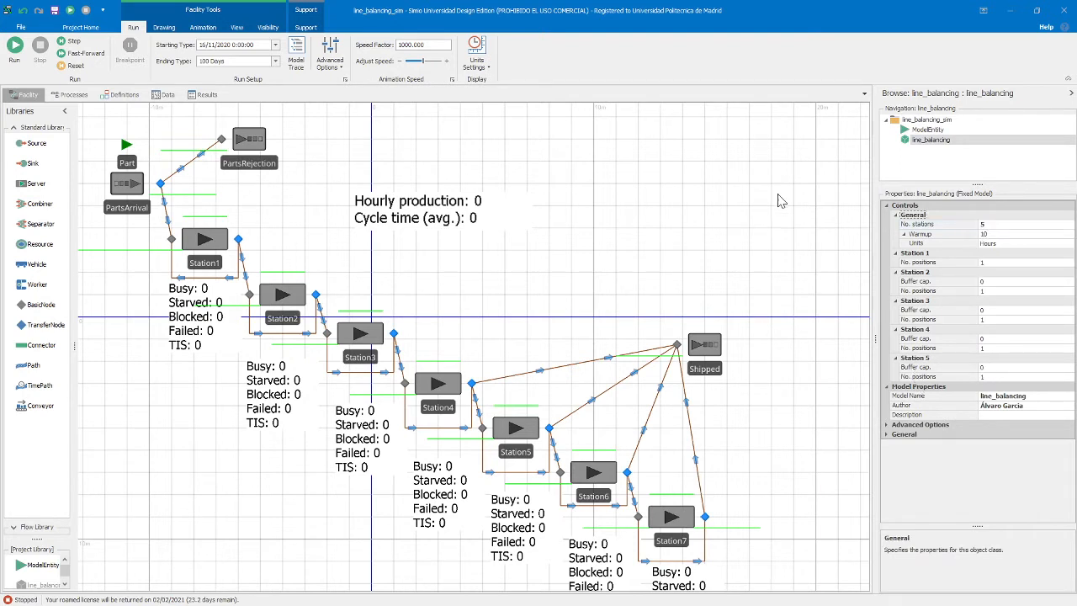
# Raise the number of stations to 6 and return it to 4
pyautogui.click(993, 225)
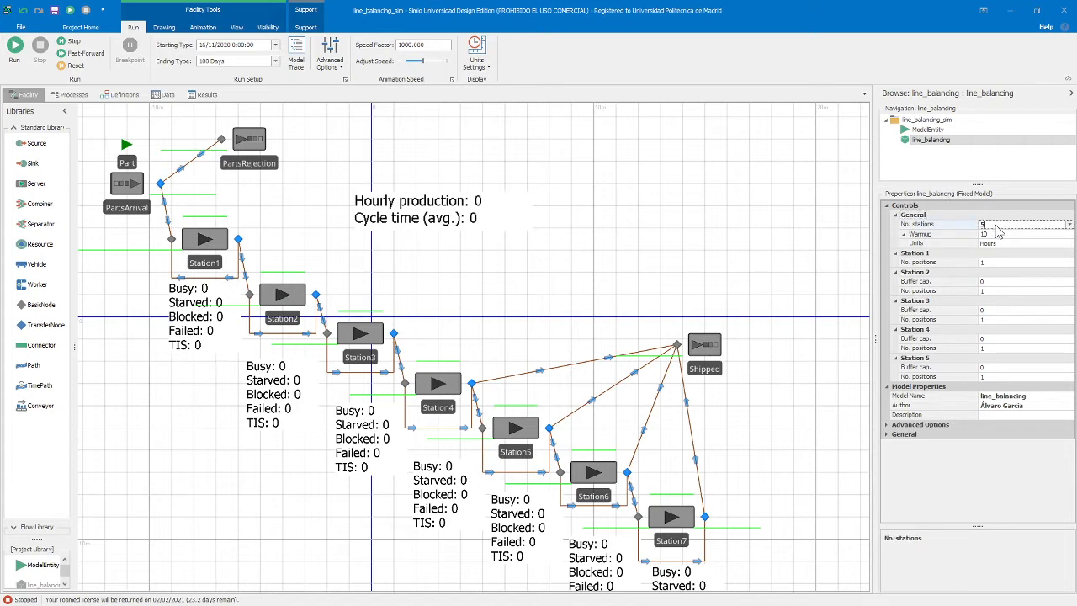
pyautogui.press('BackSpace')
pyautogui.write('6')
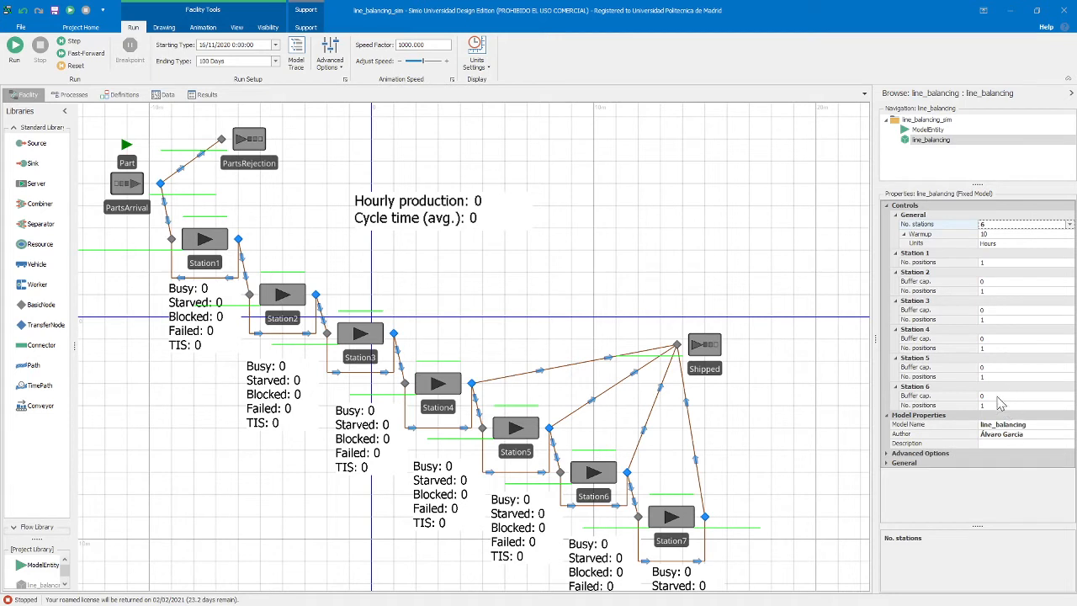
pyautogui.click(998, 226)
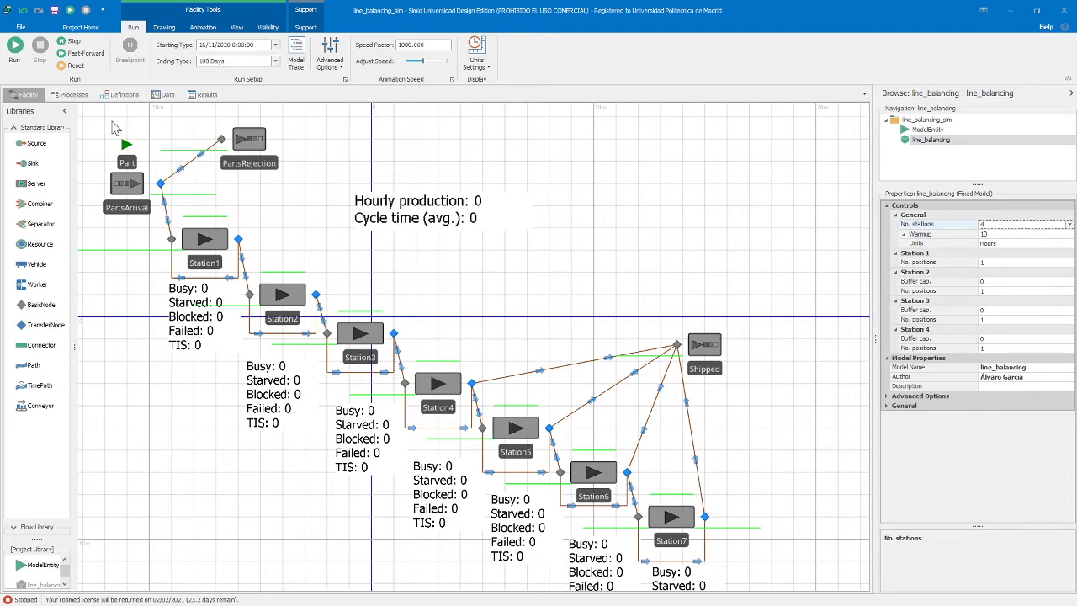
# Set the buffer capacity of Stations 2, 3 and 4 to 10
pyautogui.click(1005, 281)
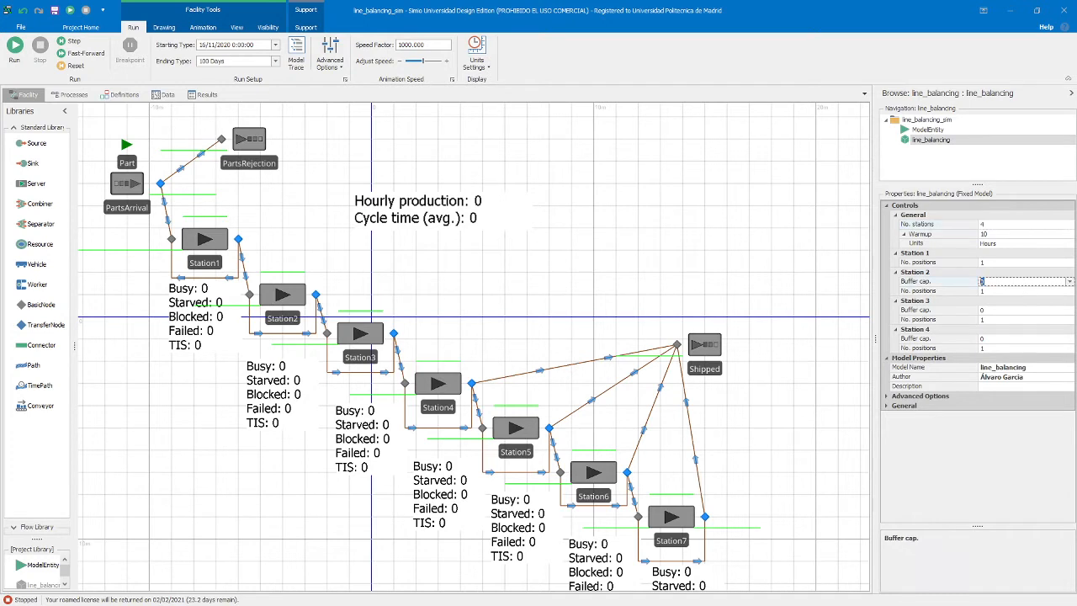
pyautogui.click(1021, 311)
pyautogui.write('10')
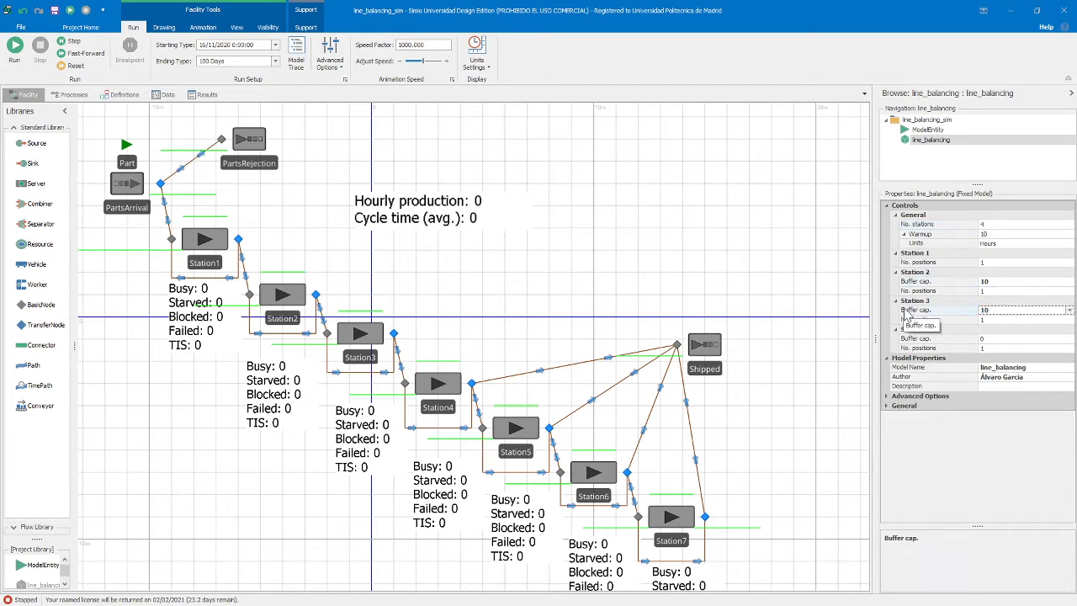
pyautogui.click(986, 339)
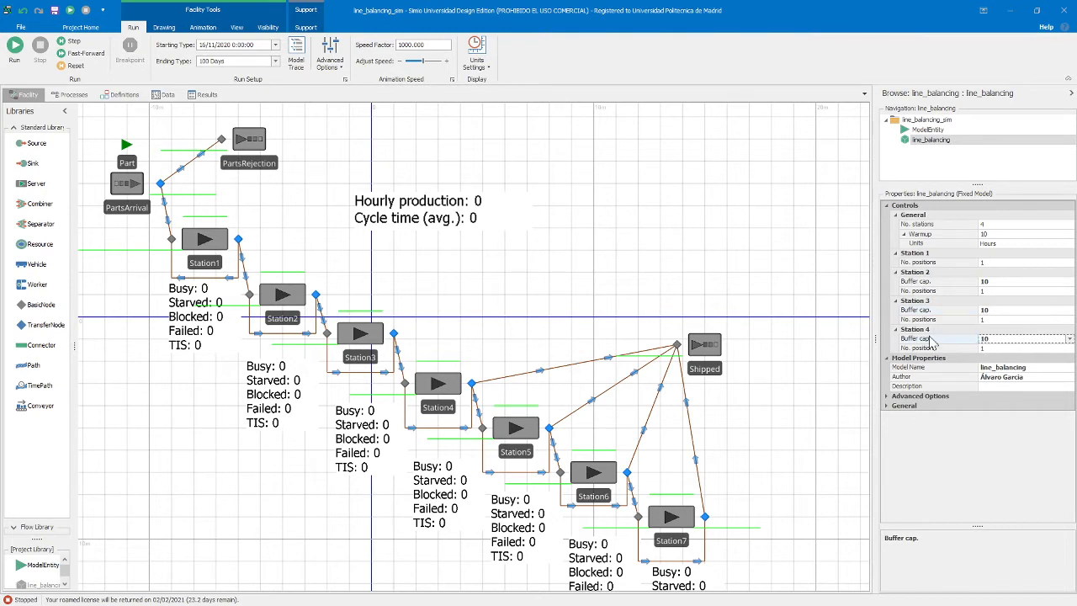
# Review the task assignment data table and the model's property definitions
pyautogui.click(166, 95)
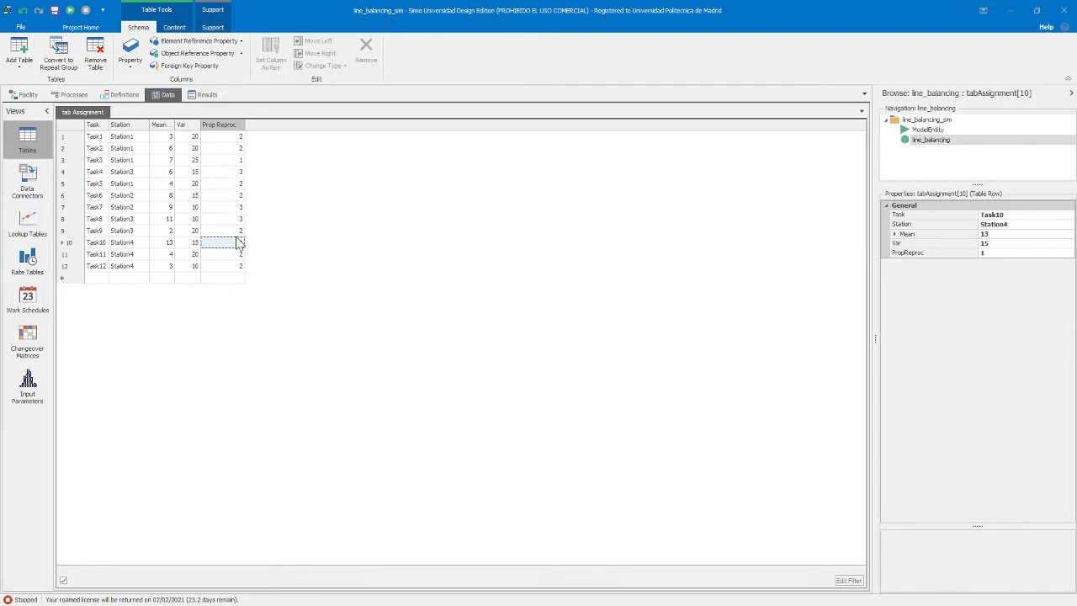
pyautogui.click(27, 94)
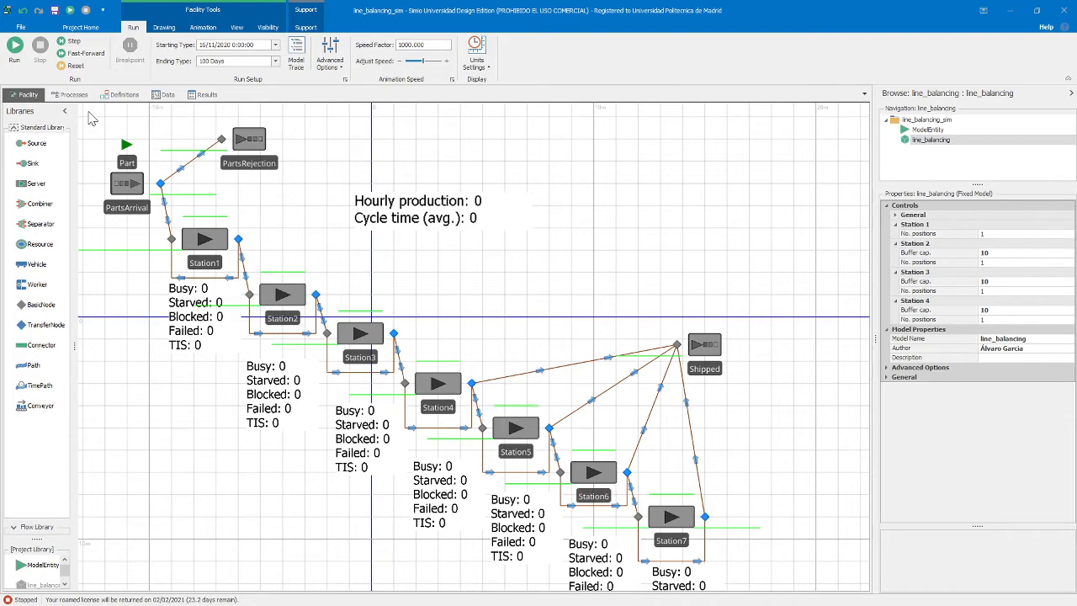
pyautogui.click(71, 94)
pyautogui.click(124, 95)
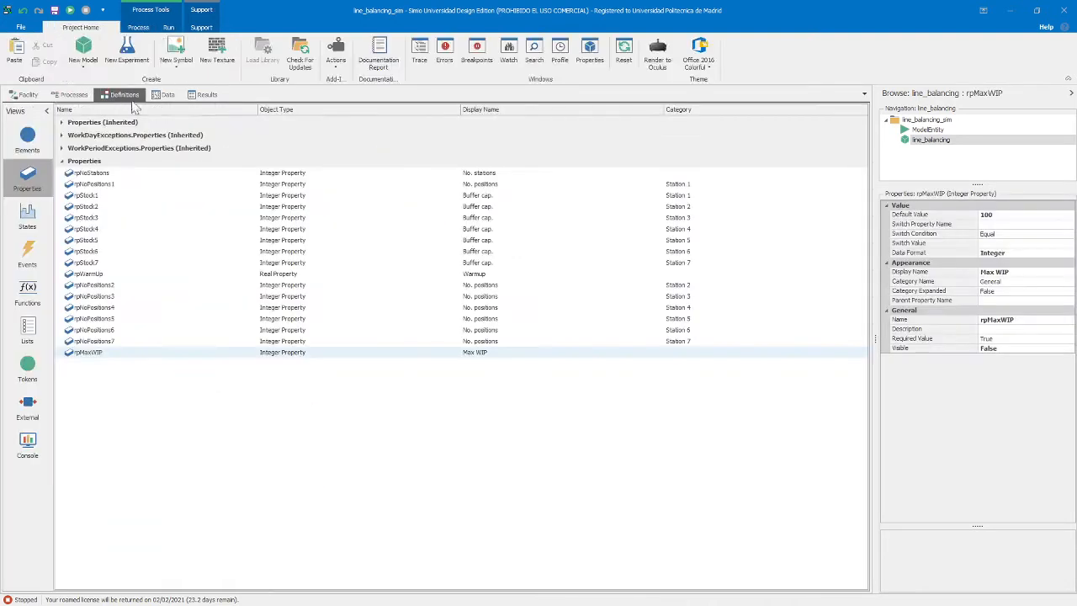
pyautogui.click(165, 94)
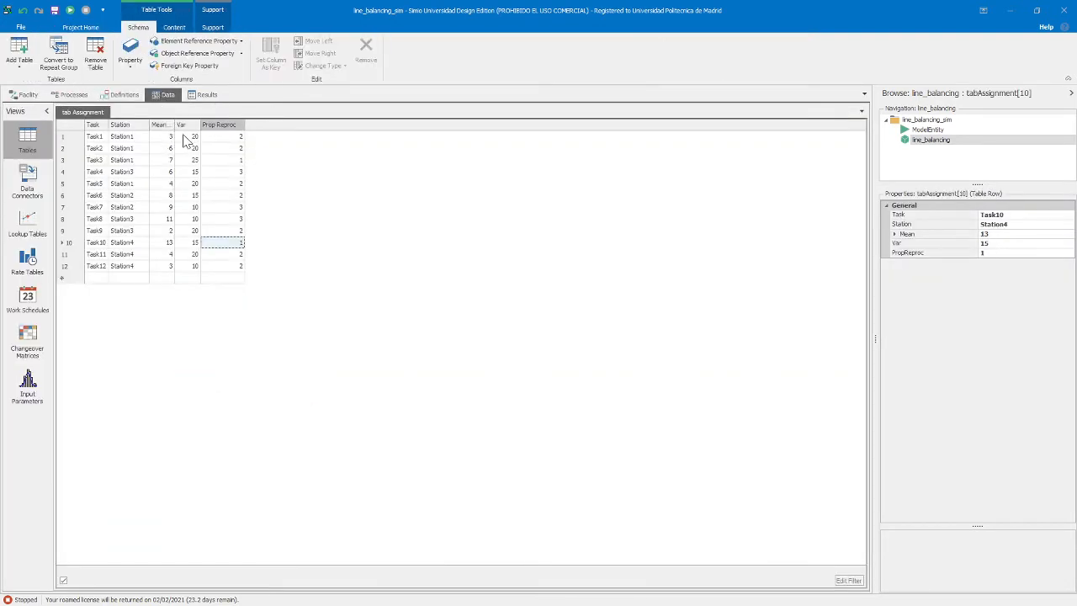
# Check which stations can be assigned to Task1 in the assignment table, keeping Station1
pyautogui.click(142, 137)
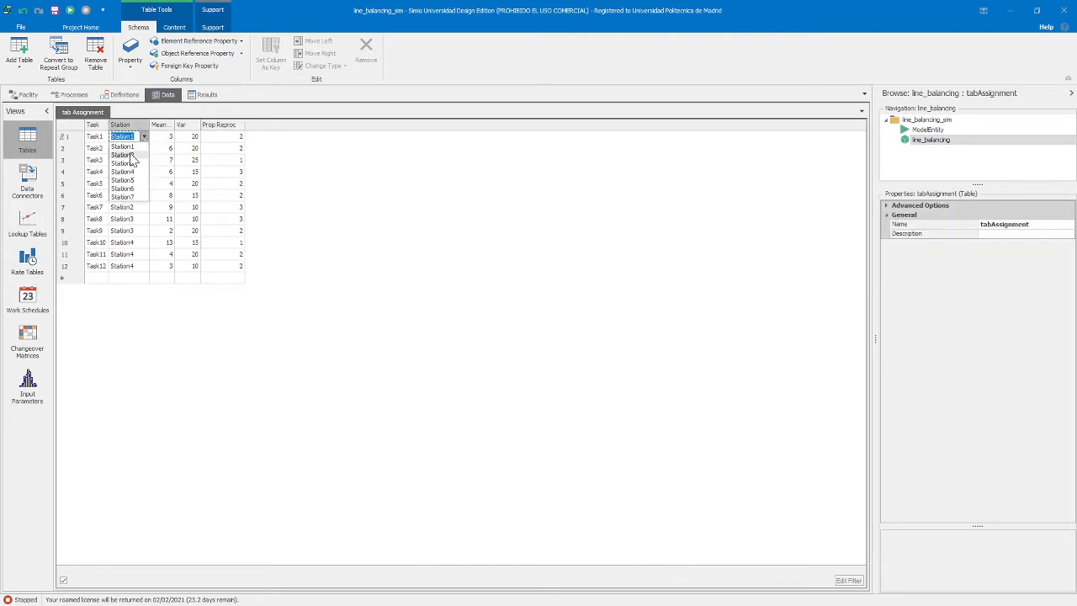
pyautogui.click(143, 137)
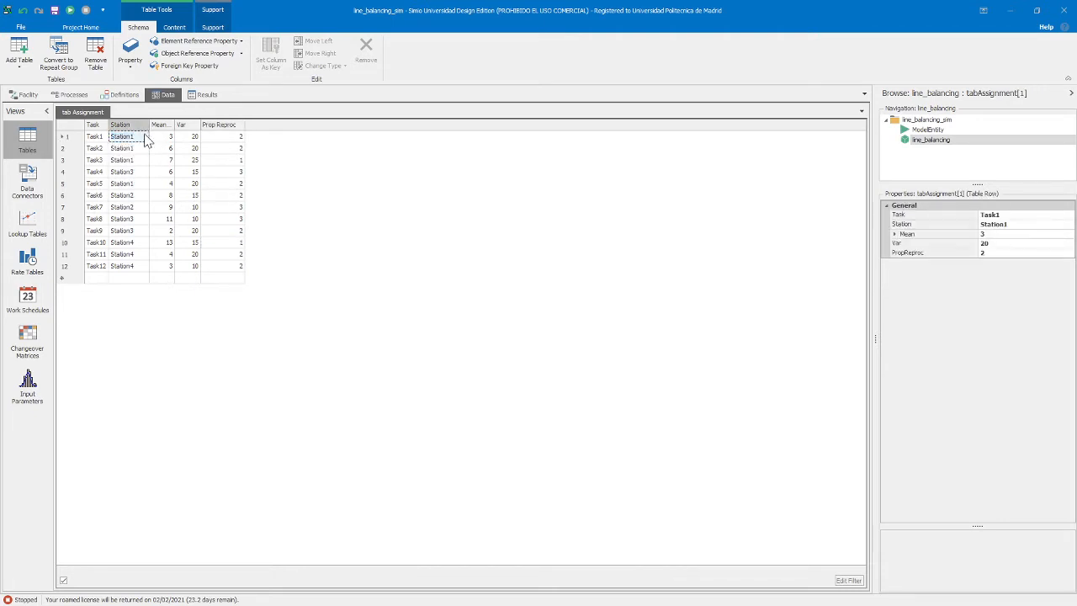
pyautogui.click(145, 137)
pyautogui.click(297, 173)
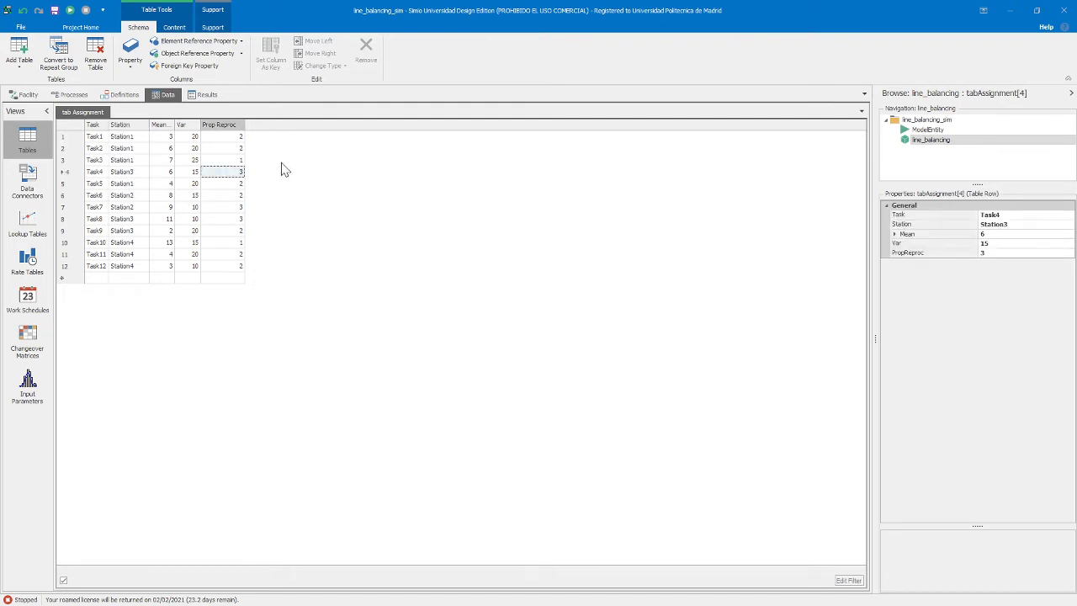
# Re-enter Task1's mean as 3, try a Var value of 10, and restore Var to 20
pyautogui.click(172, 138)
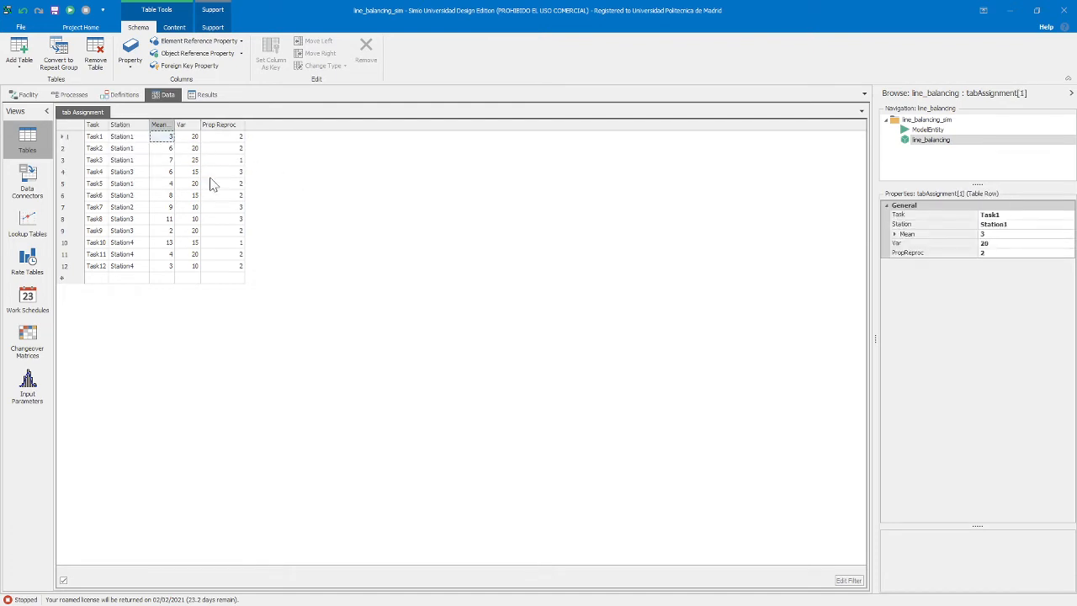
pyautogui.click(172, 137)
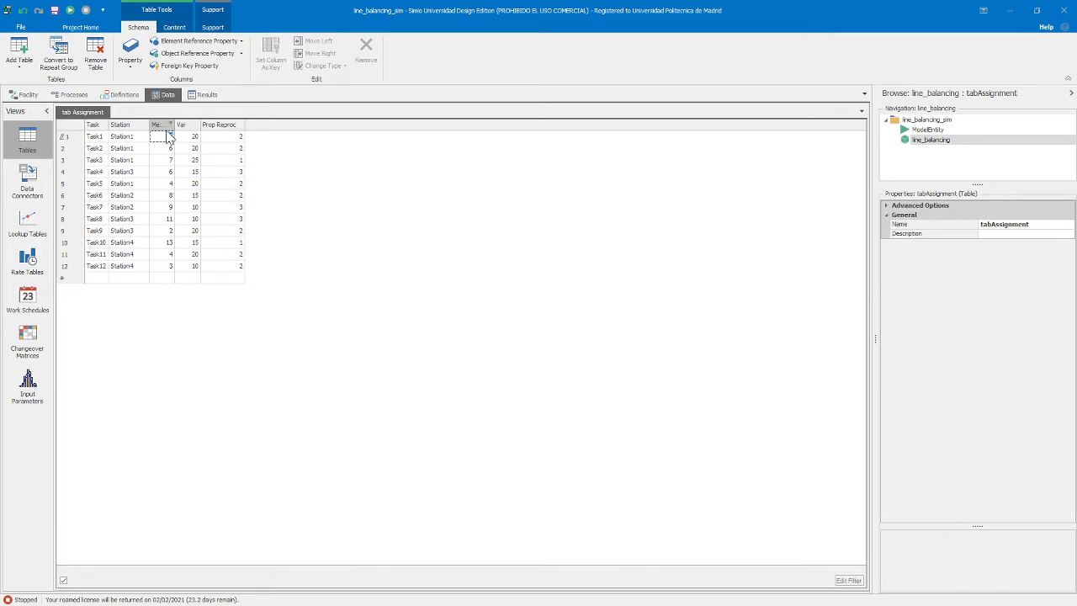
pyautogui.write('3')
pyautogui.press('Tab')
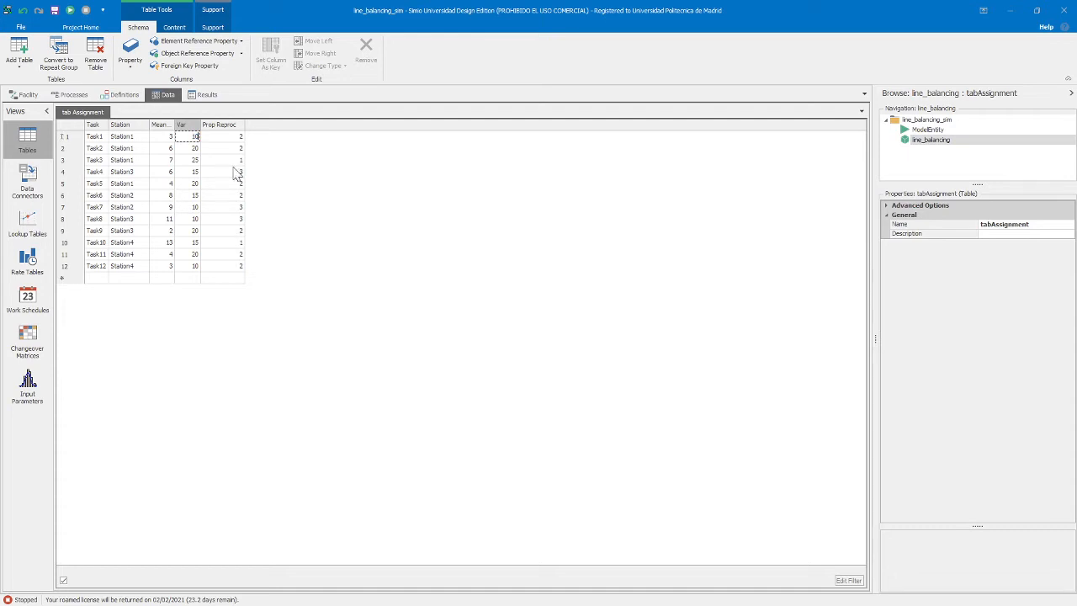
pyautogui.press('Tab')
pyautogui.click(194, 136)
# Set the buffer capacity of Stations 2, 3 and 4 to 0 in the facility model's controls
pyautogui.click(25, 95)
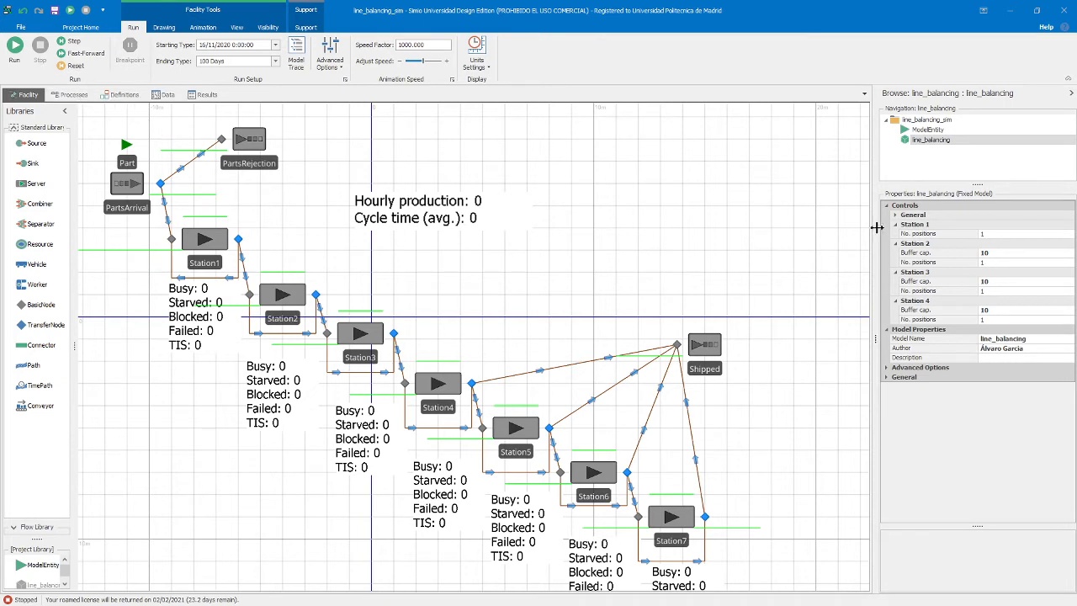
pyautogui.click(1008, 254)
pyautogui.write('0')
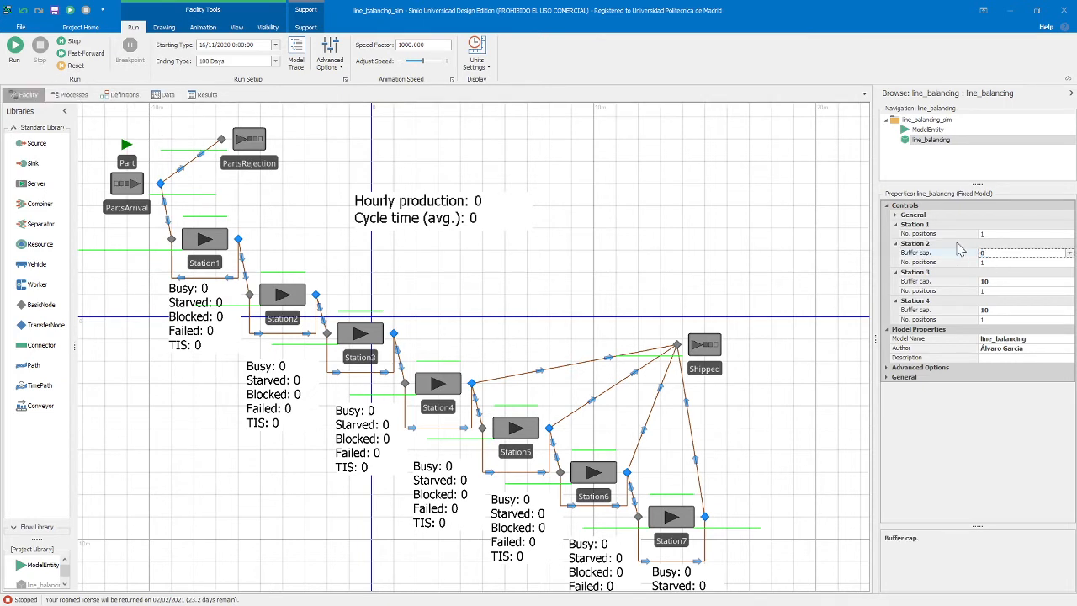
pyautogui.click(1020, 283)
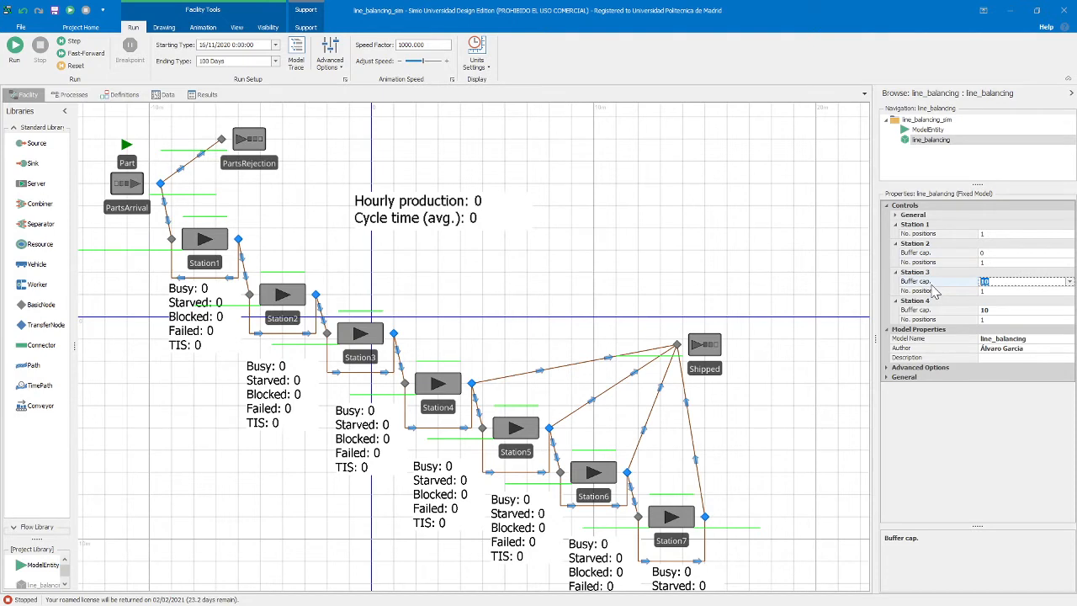
pyautogui.click(1005, 311)
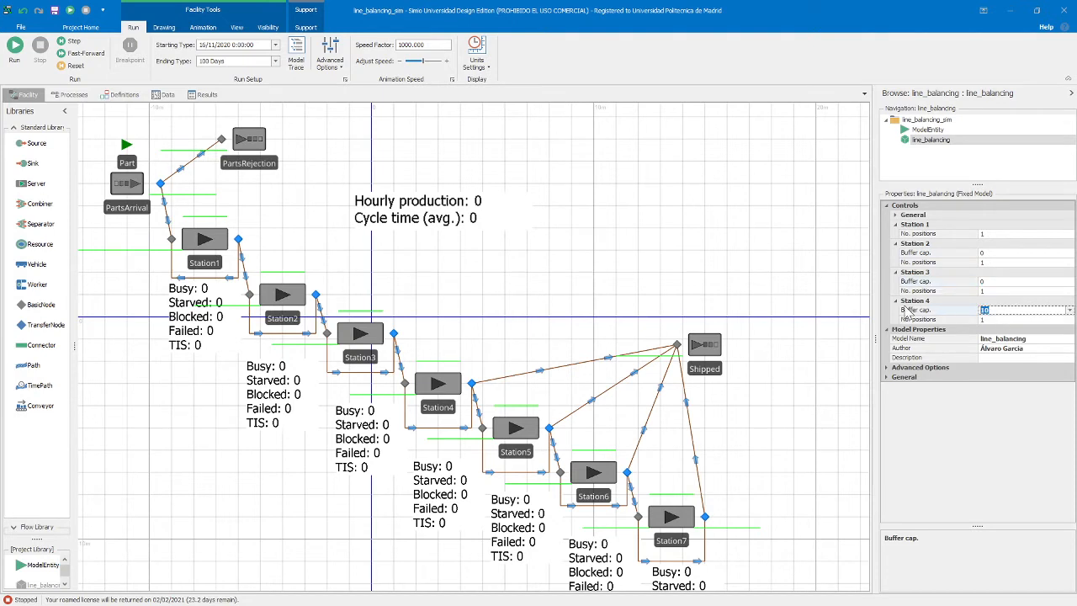
pyautogui.write('0')
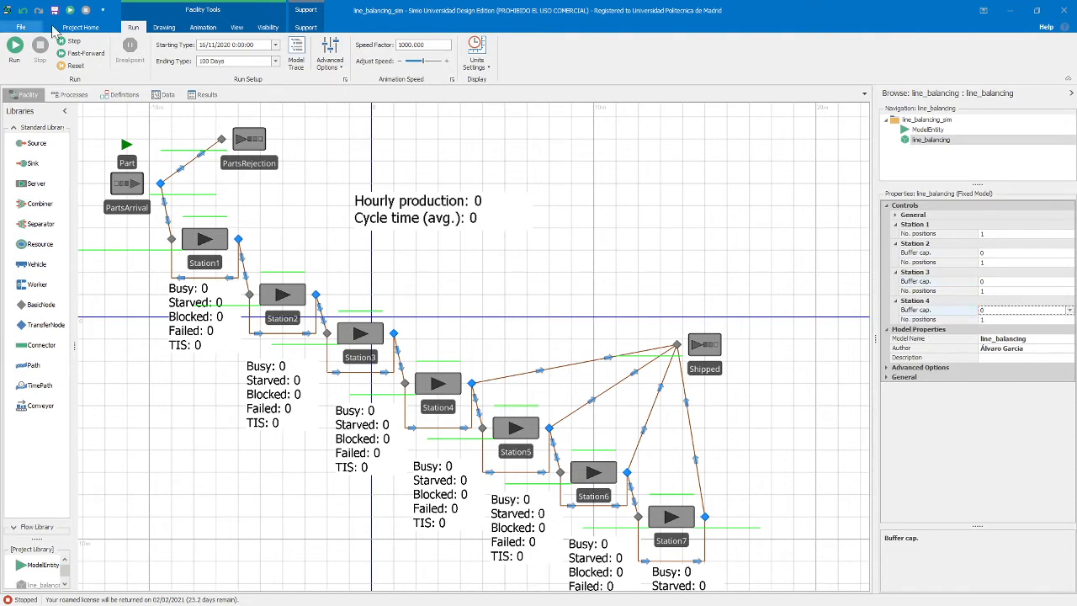
# Run the line simulation, check the task assignment table during the run, and fast-forward to the end of the 100 days
pyautogui.click(14, 46)
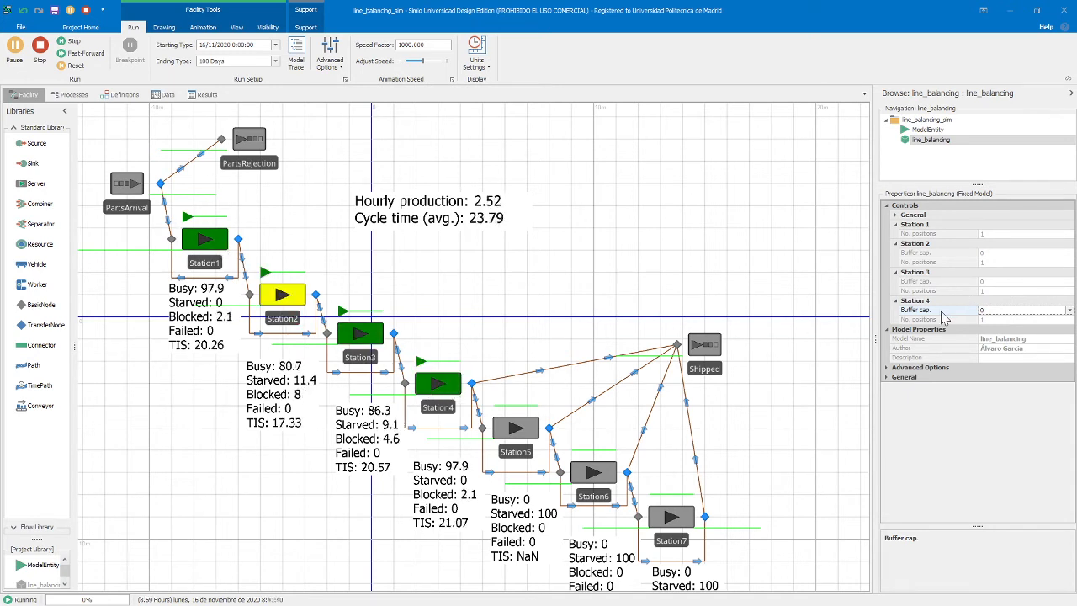
pyautogui.click(897, 216)
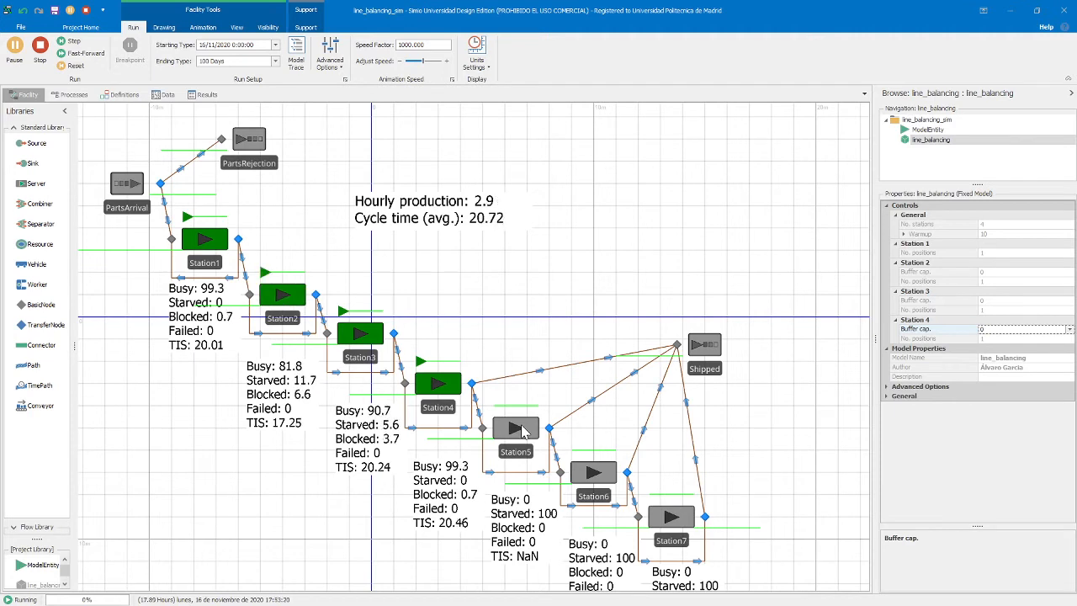
pyautogui.click(163, 94)
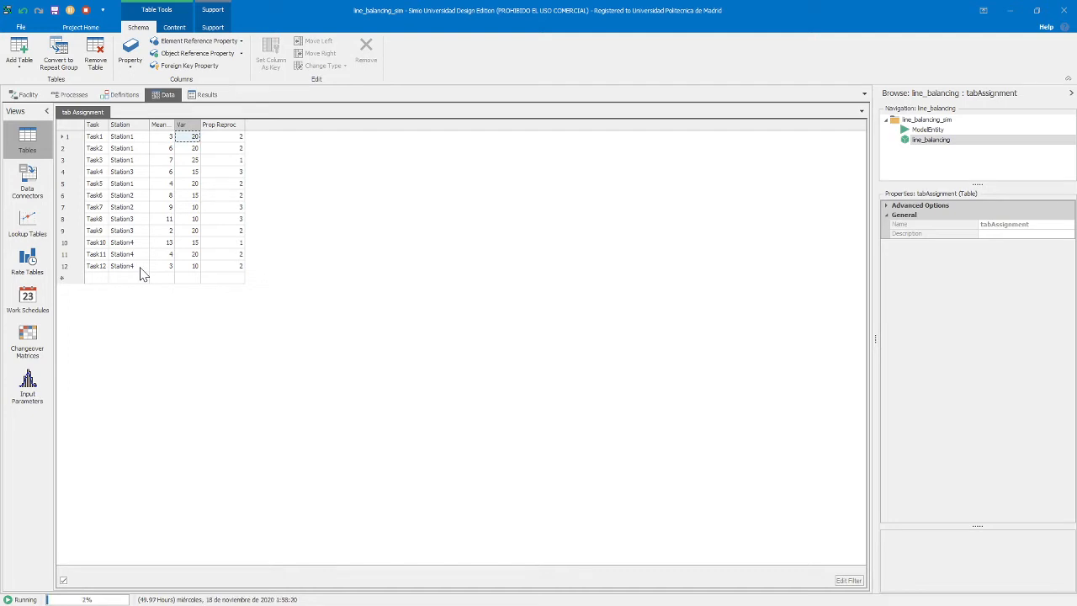
pyautogui.click(28, 97)
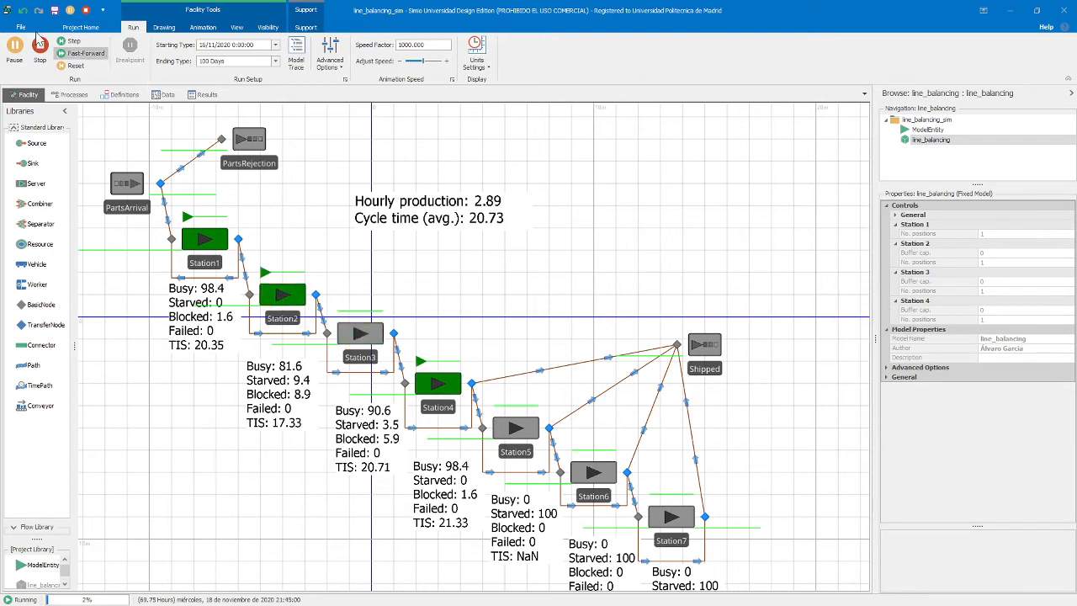
pyautogui.click(84, 59)
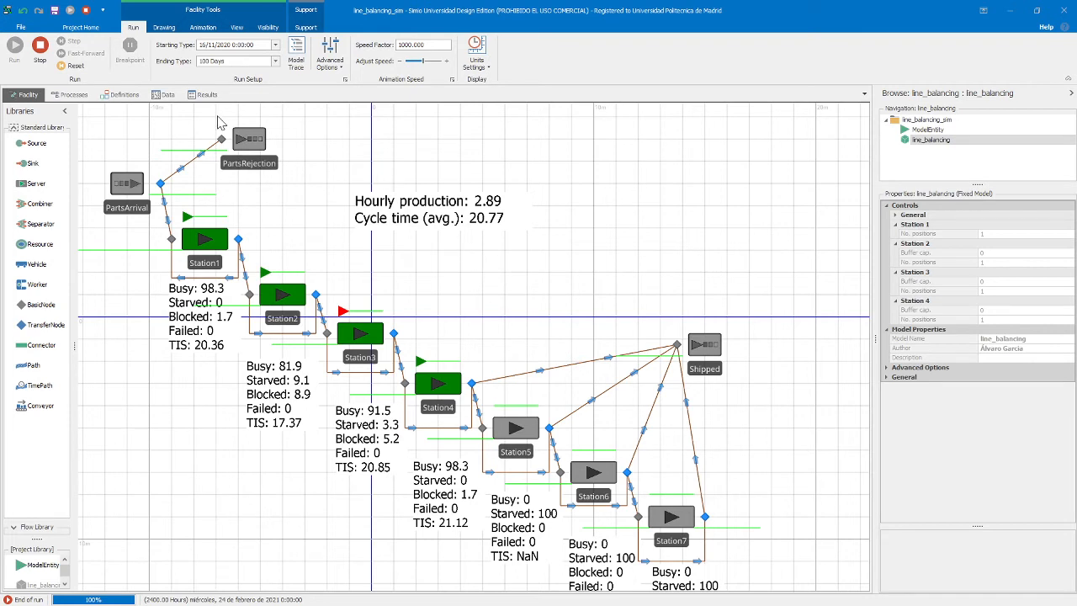
# Create a new experiment for the line_balancing model
pyautogui.rightClick(939, 146)
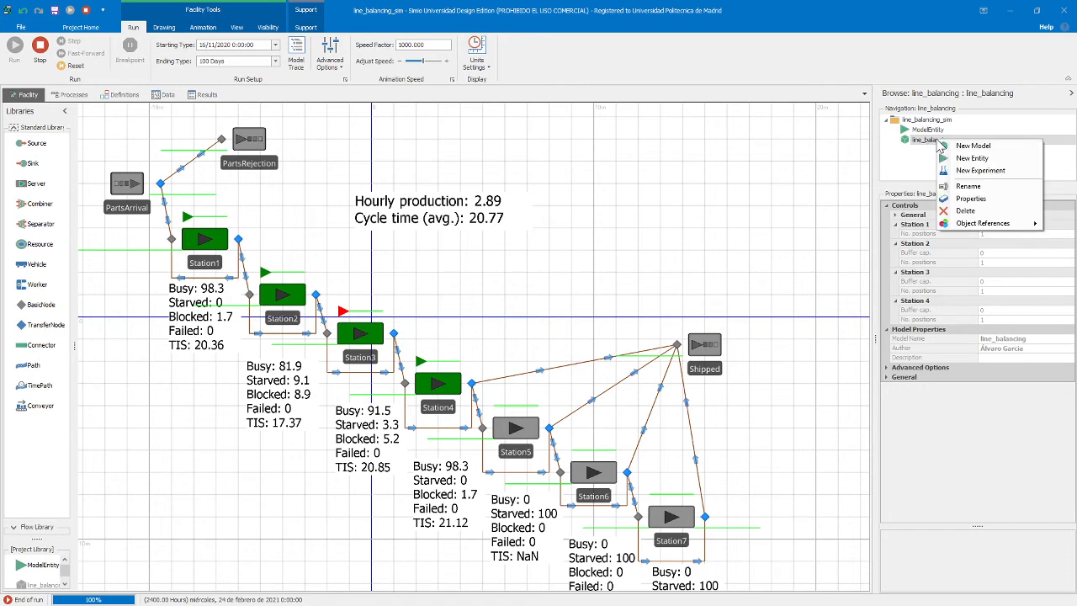
pyautogui.click(976, 175)
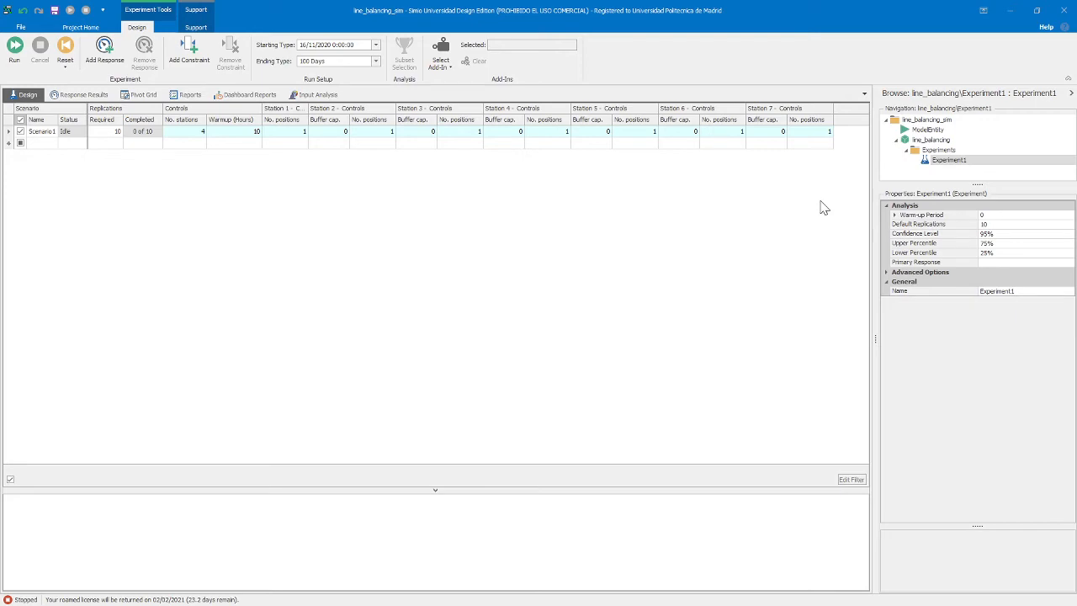
# Review the Var and Prop Reproc columns of the line_balancing model's task assignment table, and stop the completed run
pyautogui.click(926, 140)
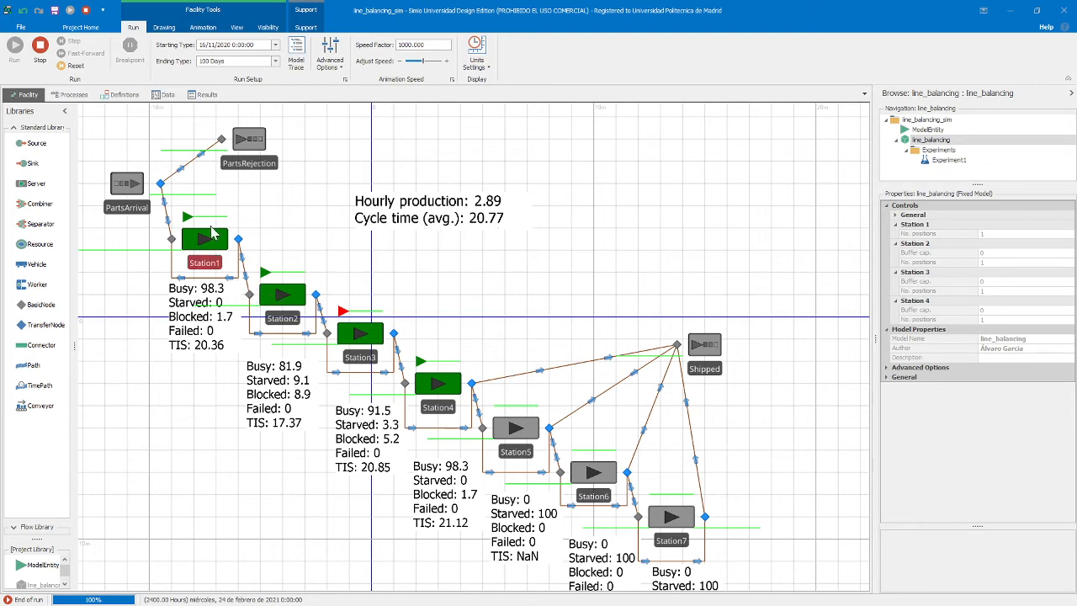
pyautogui.click(163, 96)
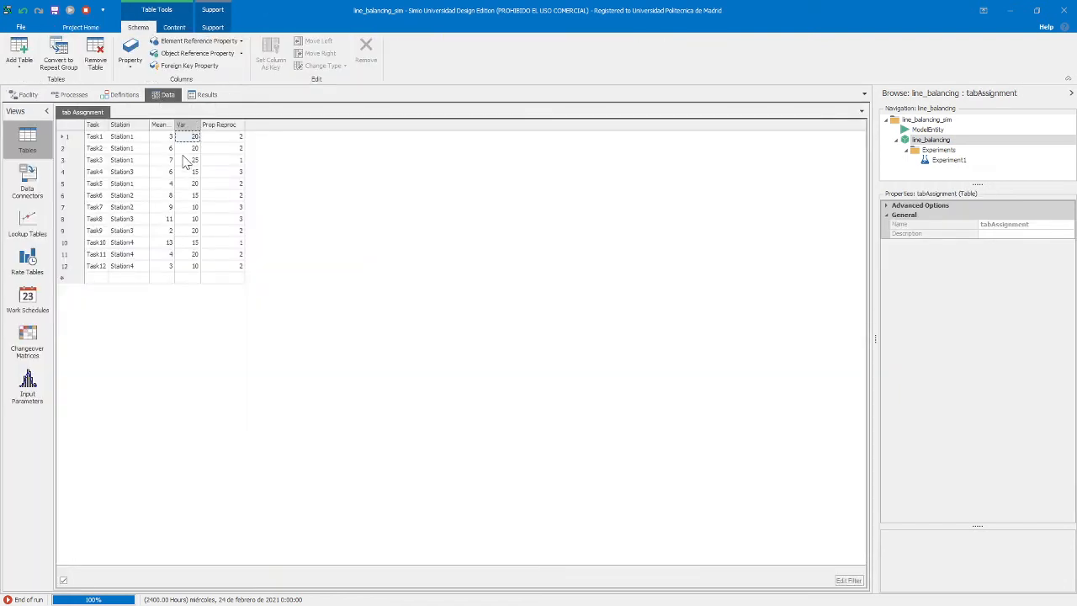
pyautogui.click(182, 125)
pyautogui.click(220, 125)
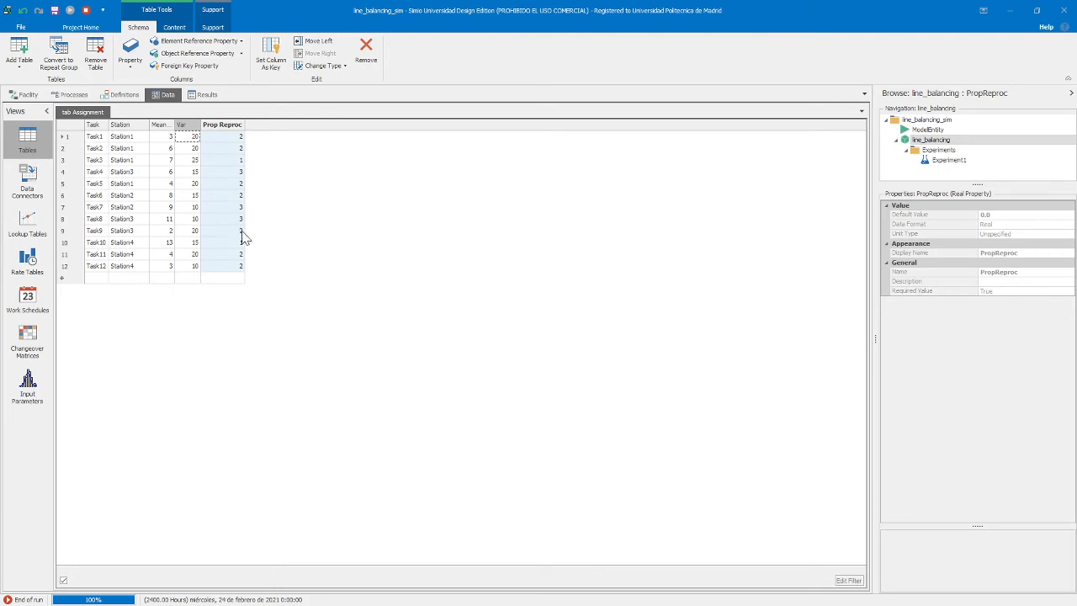
pyautogui.click(25, 95)
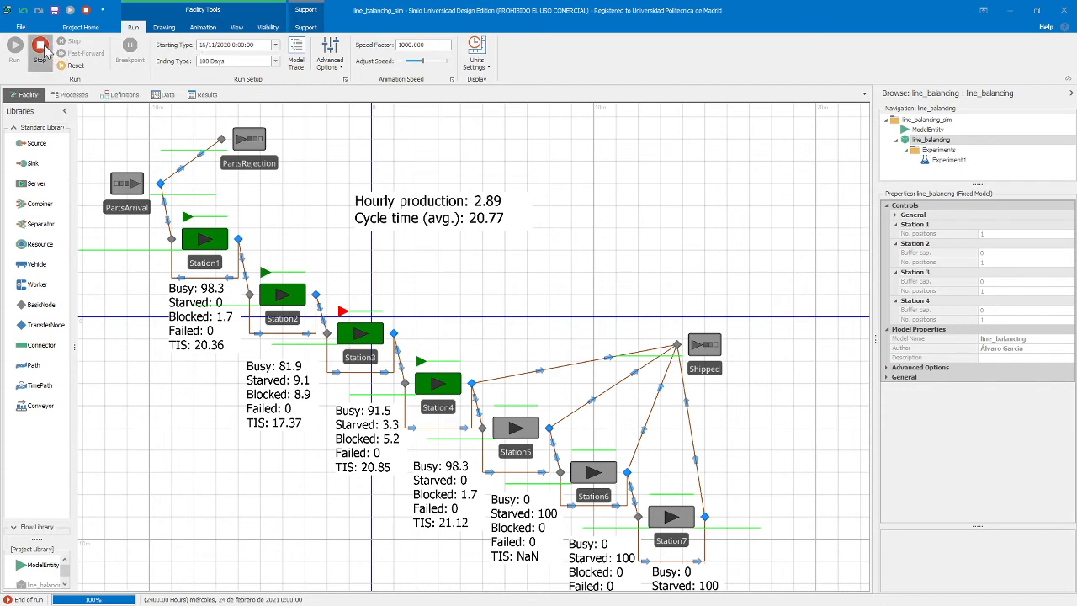
pyautogui.click(42, 47)
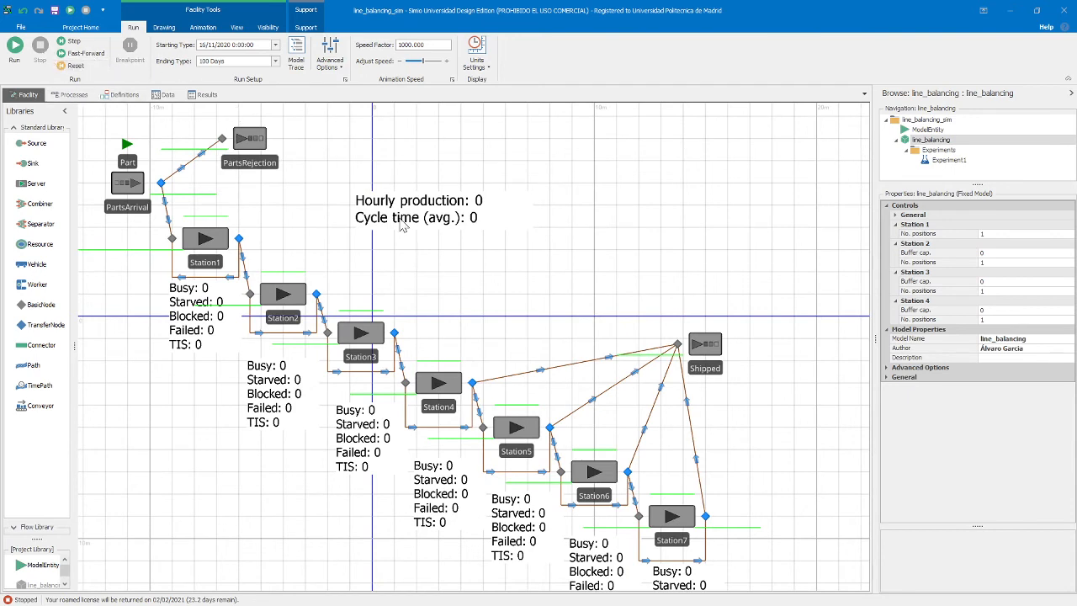
# Try "infinite" as Station 2's number of positions, and restore it to 1
pyautogui.click(1018, 262)
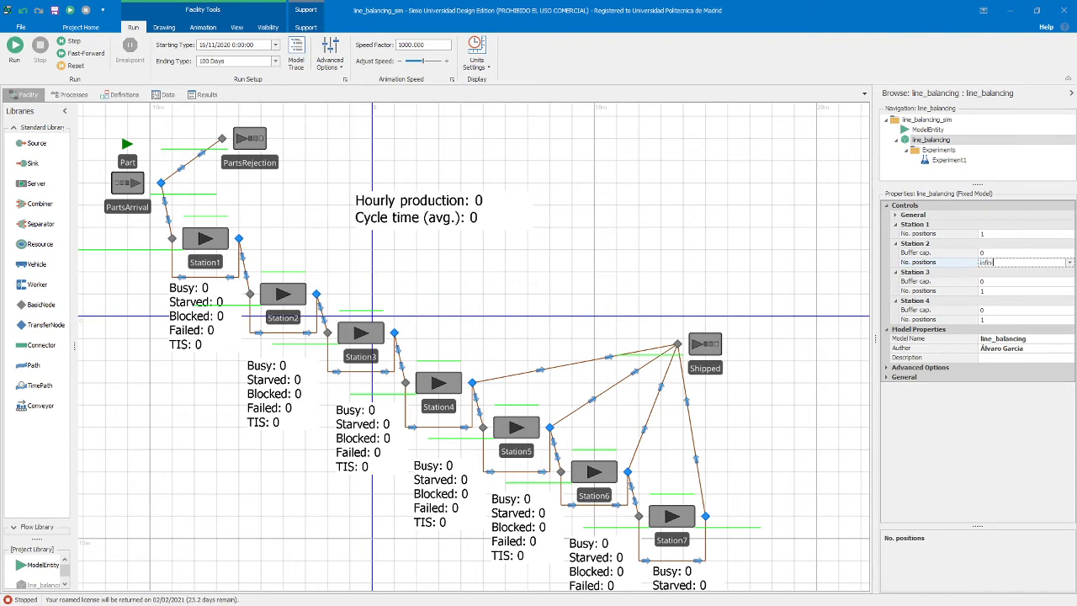
pyautogui.press('Return')
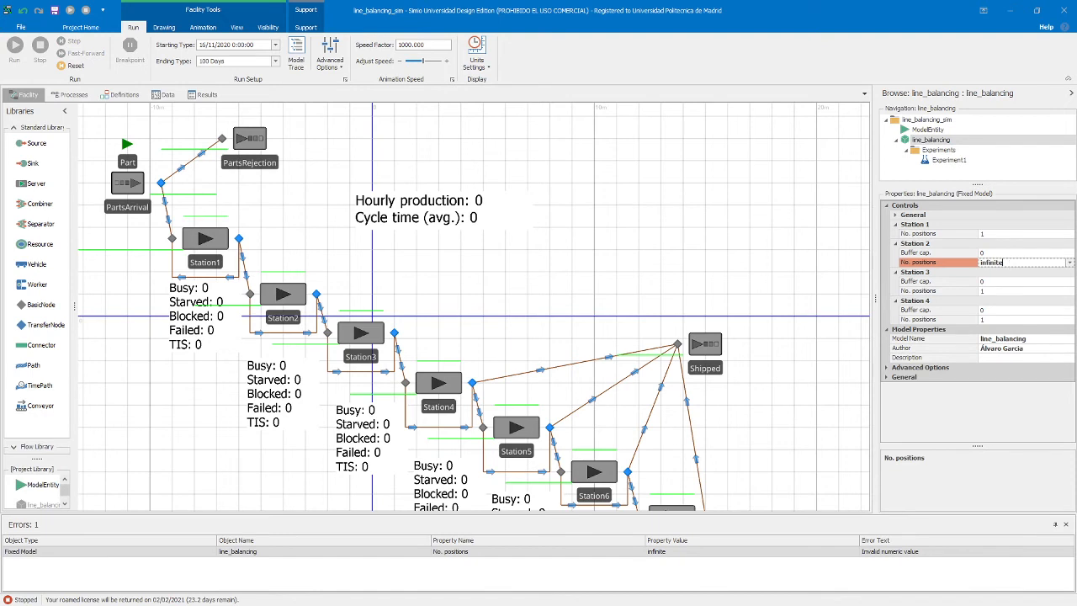
pyautogui.click(1014, 262)
pyautogui.write('1')
pyautogui.press('Return')
# Set the buffer capacity of Stations 2, 3 and 4 to Infinity in the model controls
pyautogui.click(992, 253)
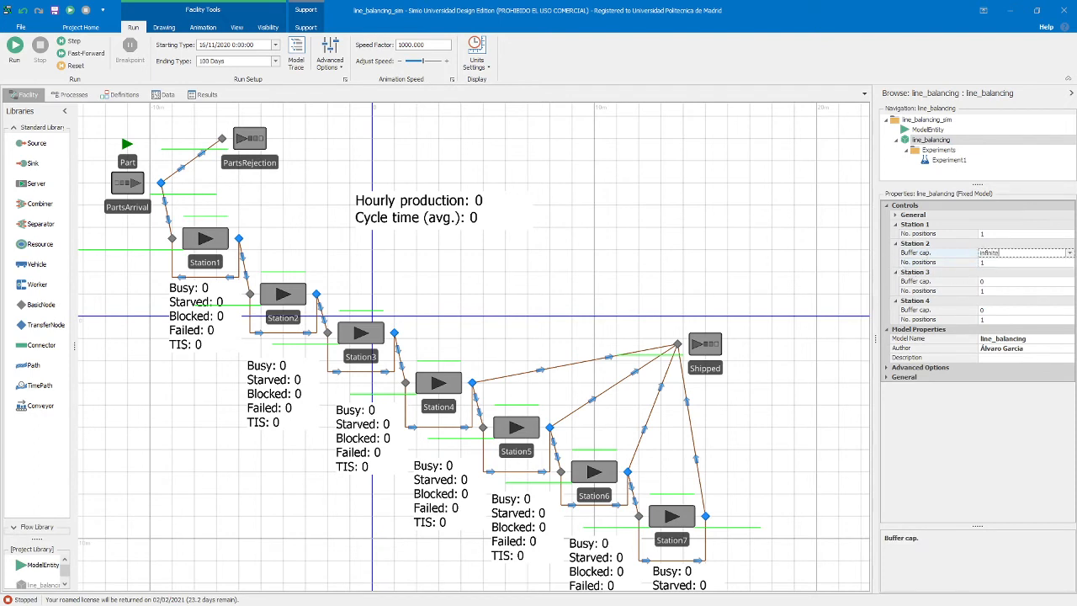
pyautogui.press('Return')
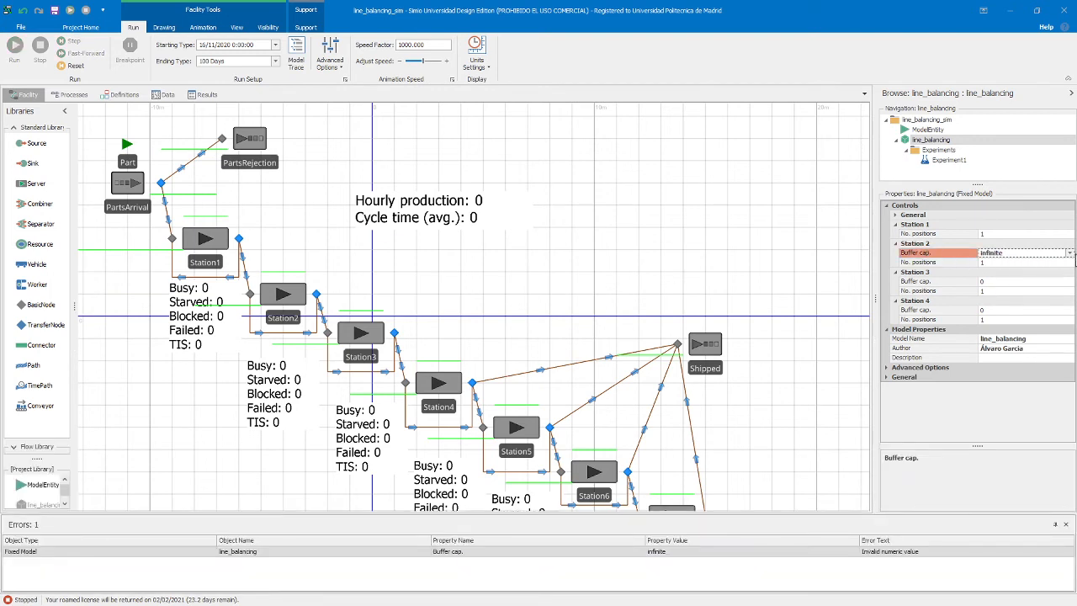
pyautogui.click(1069, 254)
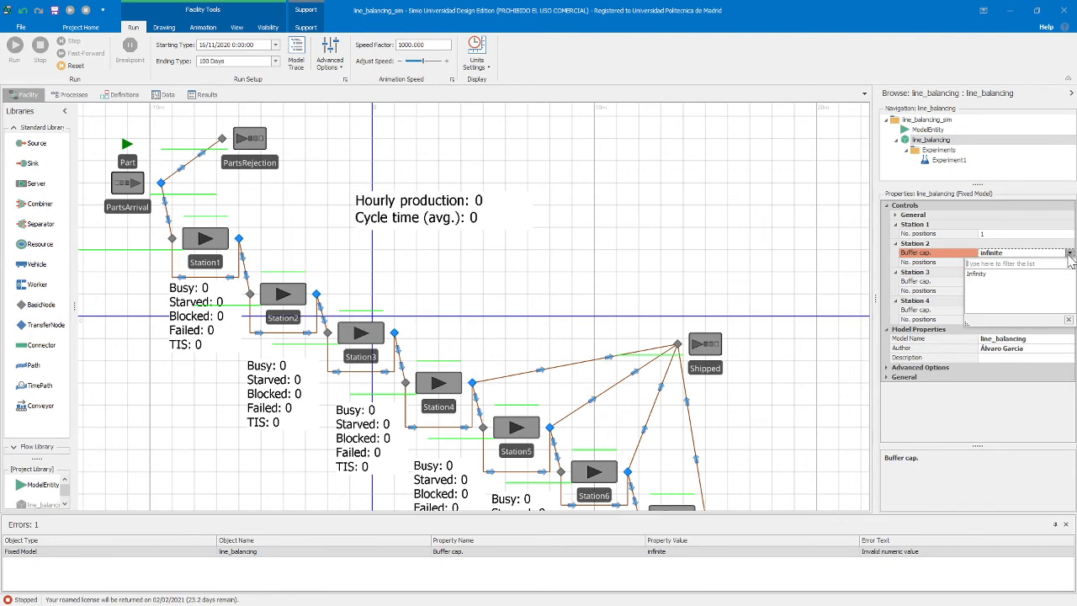
pyautogui.click(981, 274)
pyautogui.doubleClick(981, 254)
pyautogui.hotkey('ctrl', 'c')
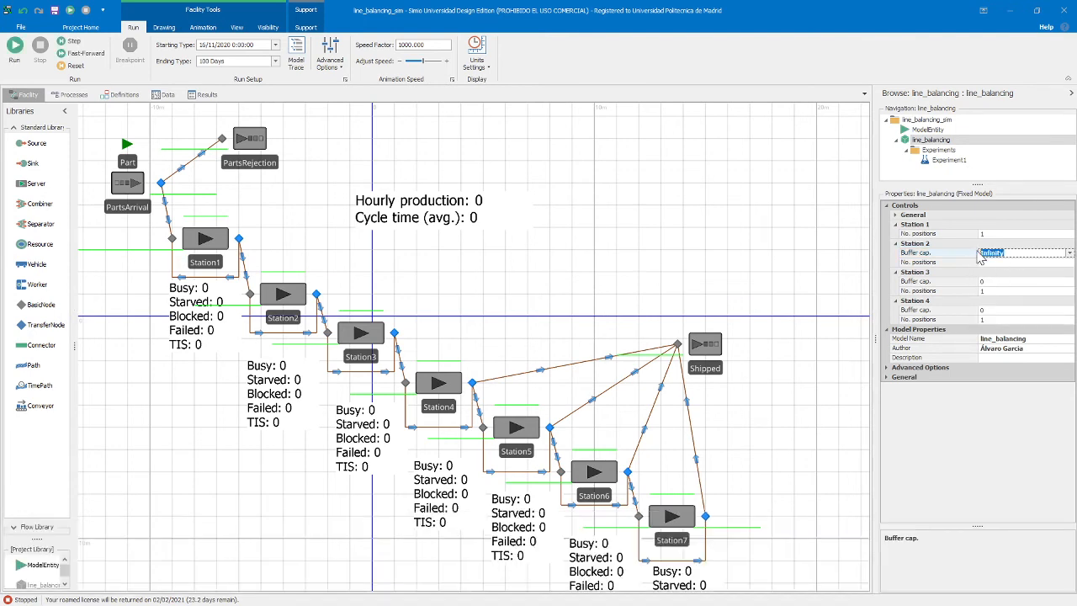
pyautogui.click(981, 281)
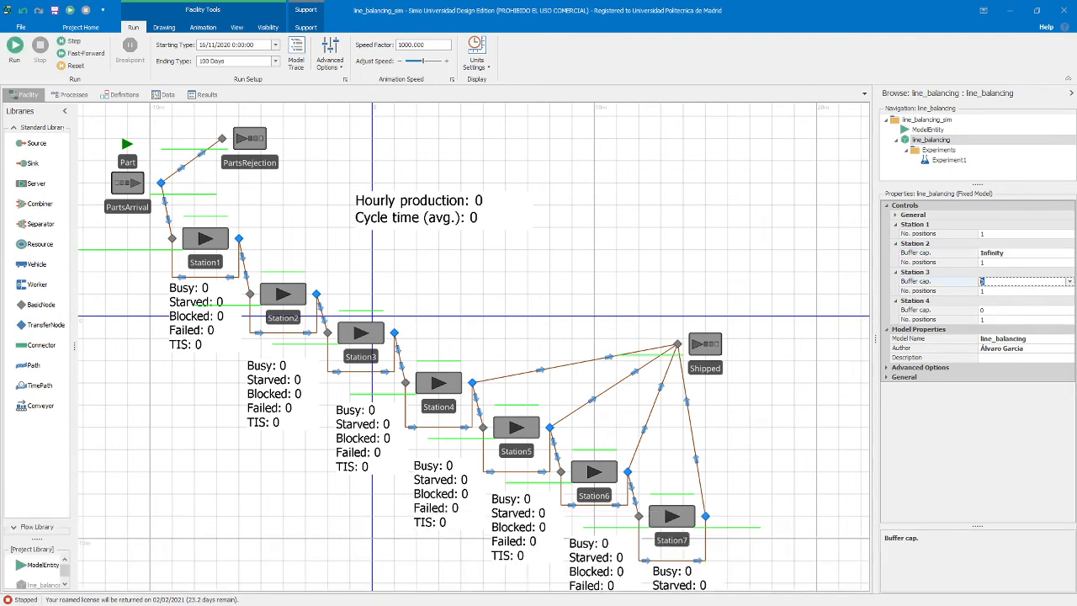
pyautogui.click(1007, 312)
pyautogui.hotkey('ctrl', 'v')
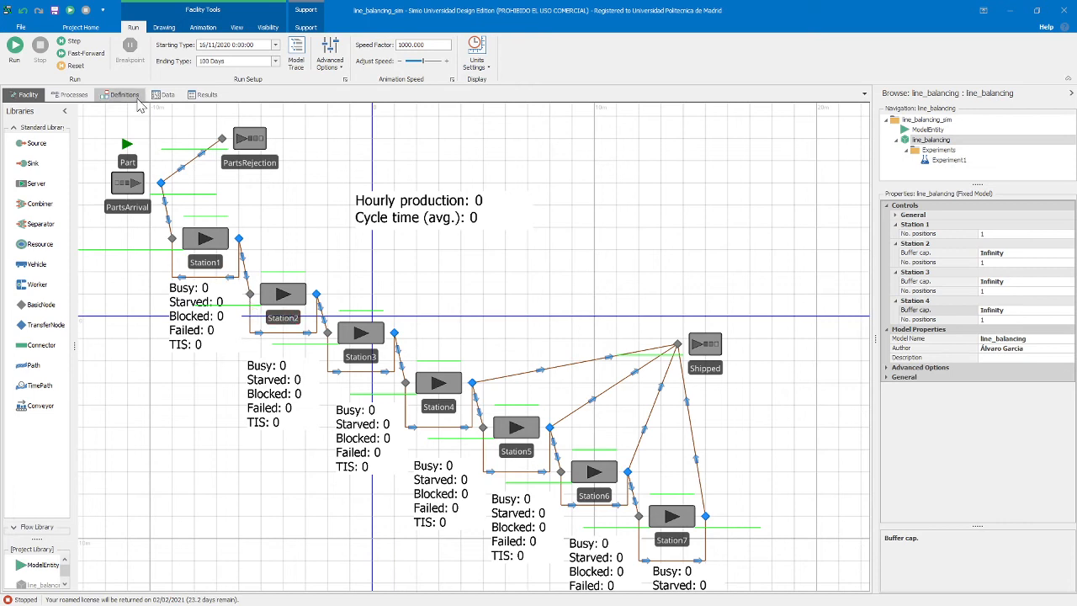
# Set the Var value of all twelve tasks in the assignment table to 0
pyautogui.click(165, 94)
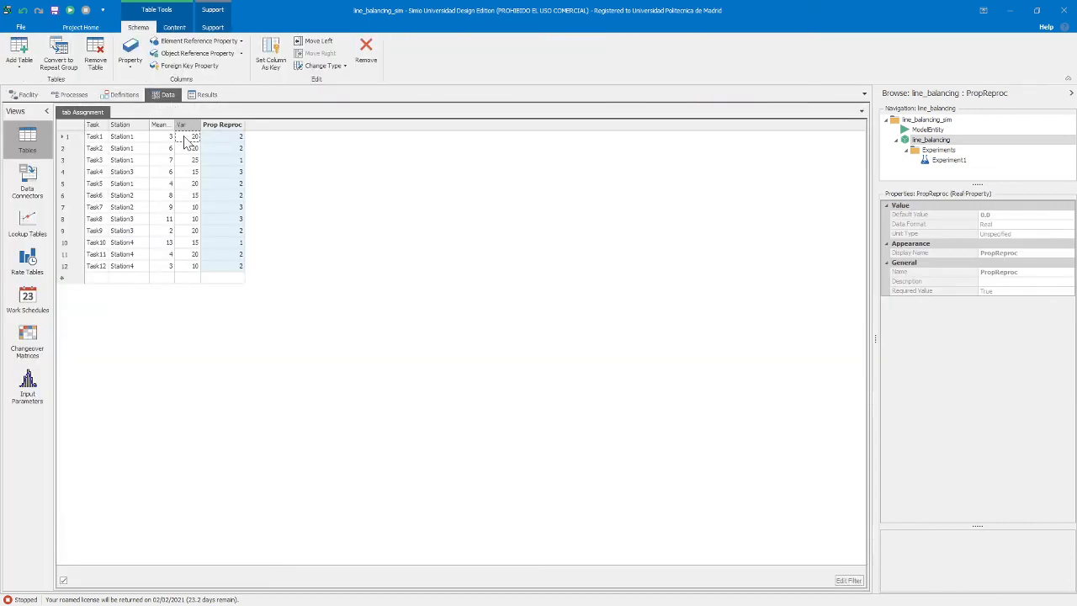
pyautogui.click(189, 137)
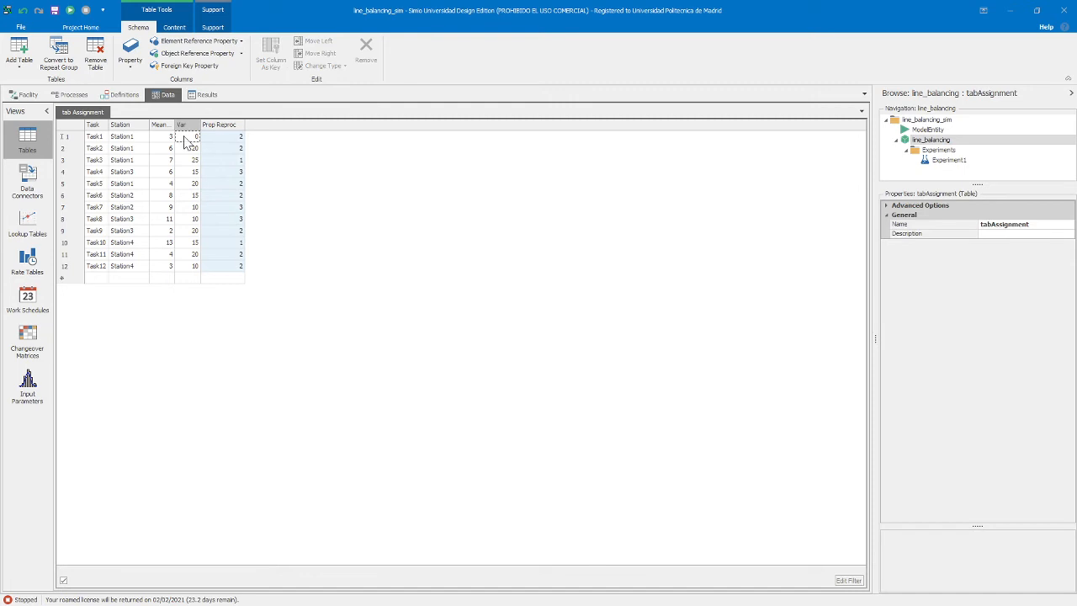
pyautogui.press('Down')
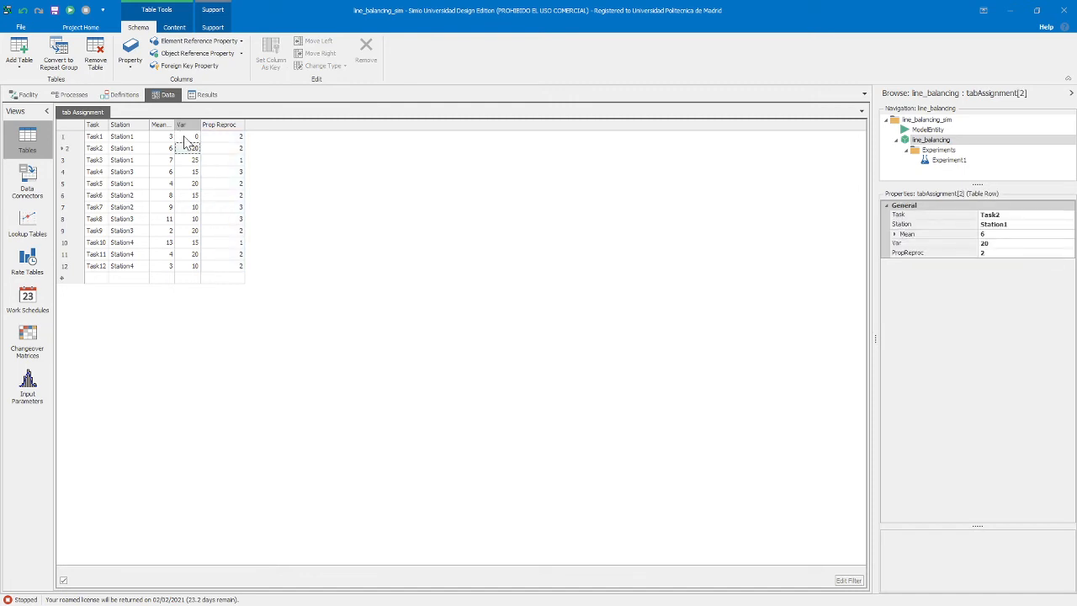
pyautogui.write('0')
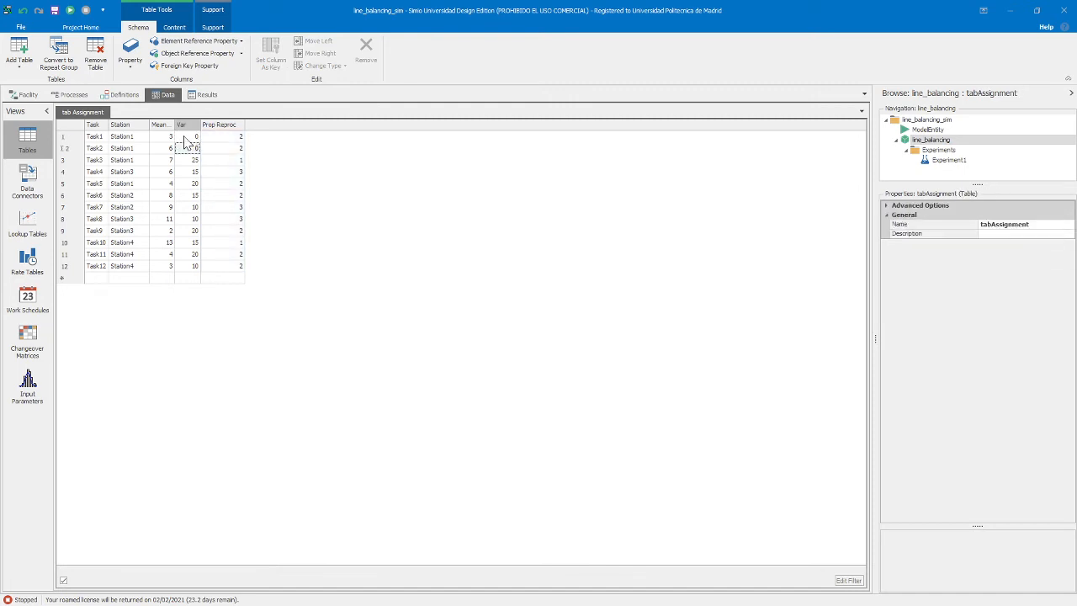
pyautogui.press('Down')
pyautogui.write('0')
pyautogui.press('Down')
pyautogui.write('0')
pyautogui.press('Down')
pyautogui.press('0')
pyautogui.press('Down')
pyautogui.press('0')
pyautogui.press('Down')
pyautogui.press('0')
pyautogui.press('Down')
pyautogui.press('Down')
pyautogui.press('0')
pyautogui.press('Down')
pyautogui.press('0')
pyautogui.press('Down')
pyautogui.write('0')
pyautogui.press('Down')
pyautogui.press('Right')
pyautogui.press('Left')
pyautogui.write('0')
pyautogui.press('Up')
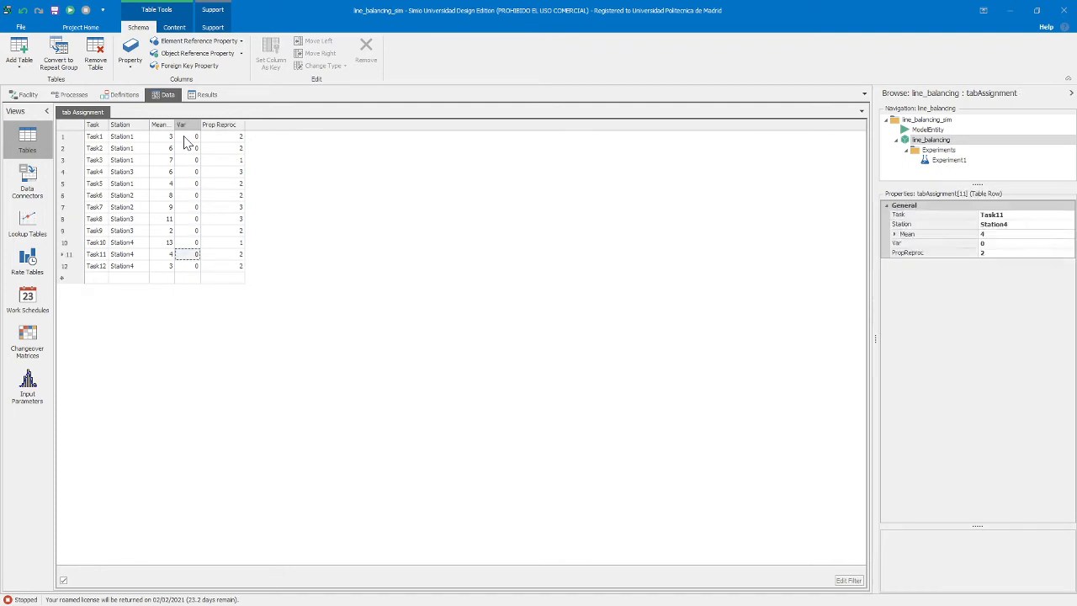
pyautogui.press('Up')
pyautogui.press('Up')
pyautogui.press('Up')
pyautogui.press('Up')
pyautogui.press('Up')
pyautogui.press('Up')
pyautogui.press('Up')
pyautogui.press('Up')
pyautogui.press('Up')
pyautogui.press('Up')
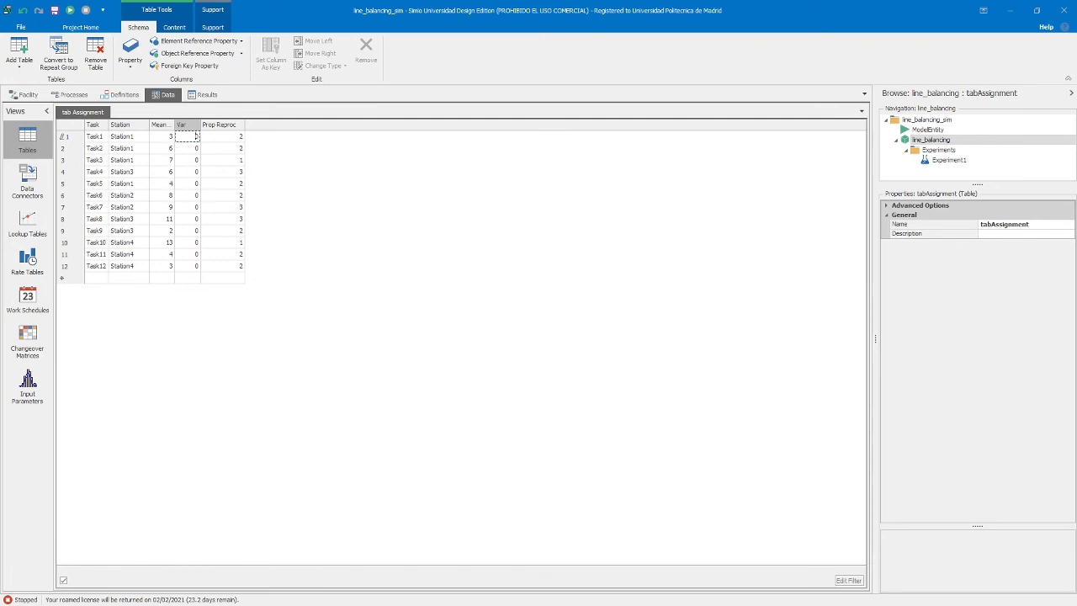
pyautogui.click(198, 173)
pyautogui.click(197, 139)
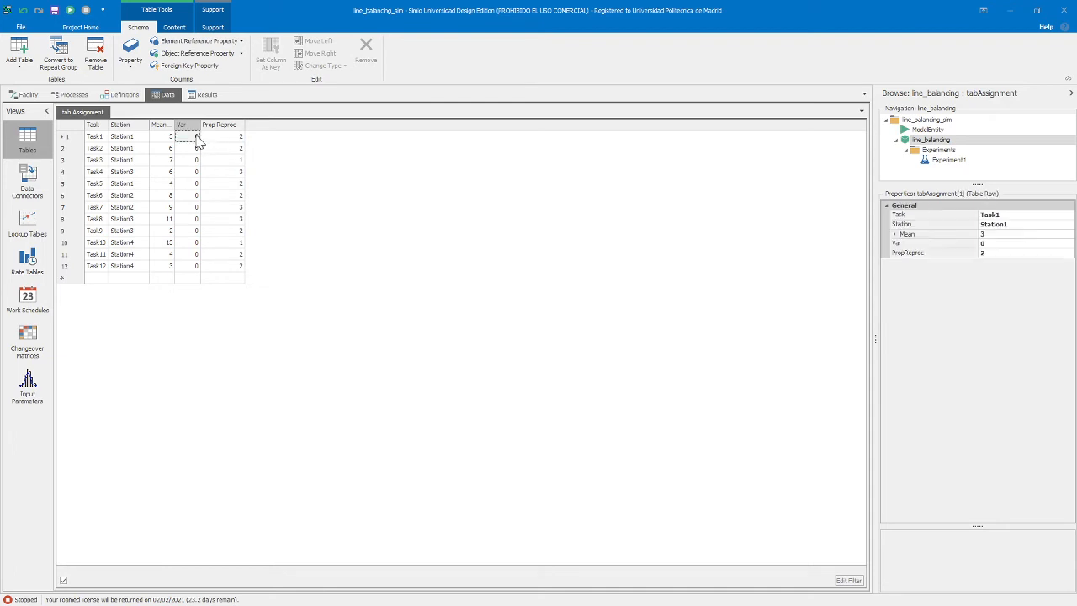
# Set the Prop Reproc value of all twelve tasks in the assignment table to 0
pyautogui.click(184, 127)
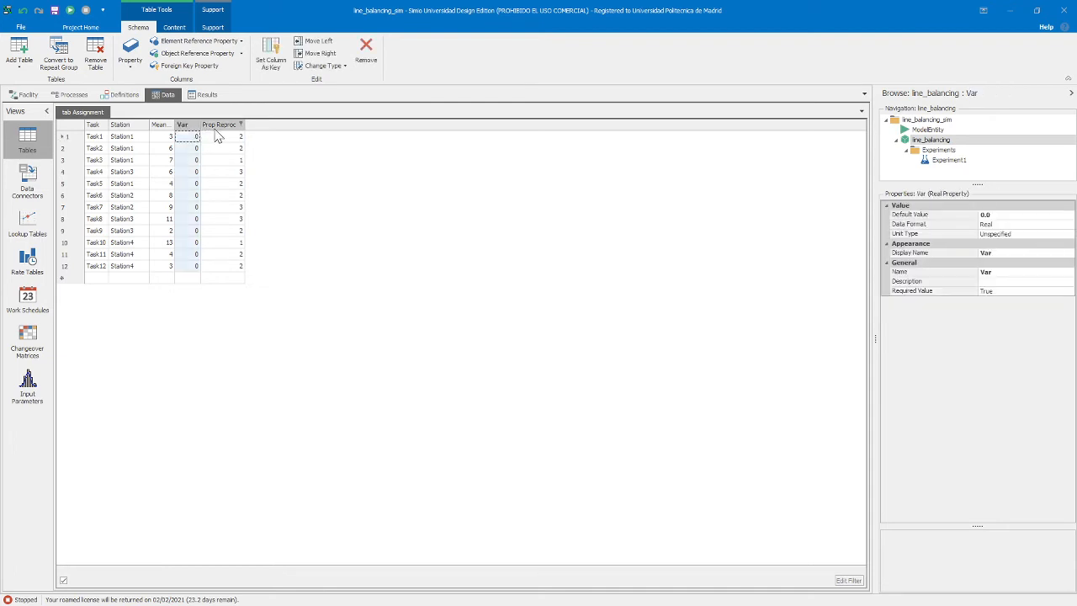
pyautogui.click(217, 126)
pyautogui.click(242, 197)
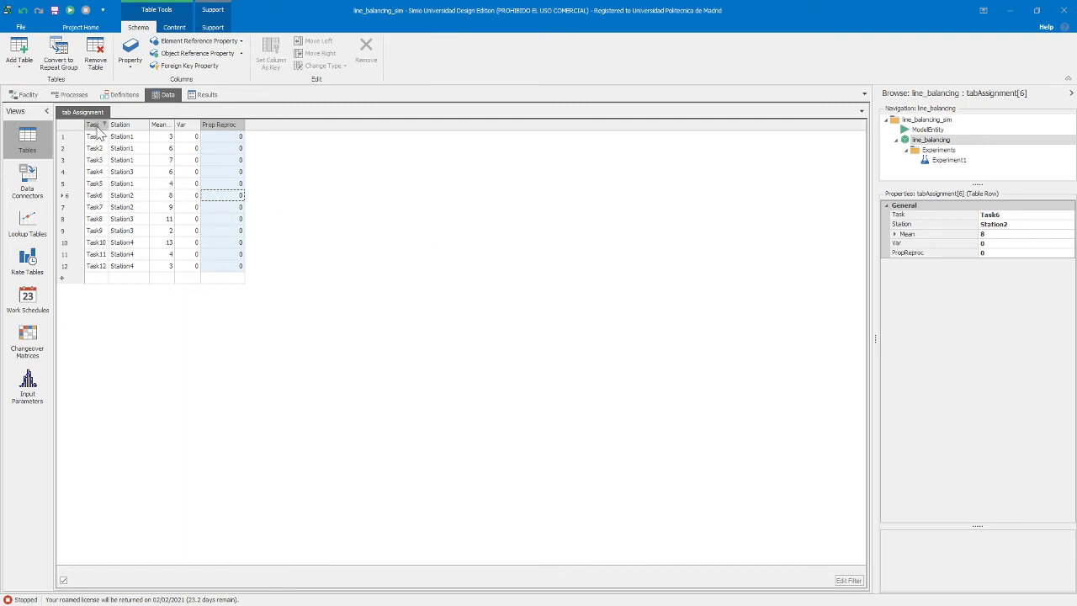
# Fast-forward the simulation to the end of the 100 days, and compare the station results with the task assignment table
pyautogui.click(23, 95)
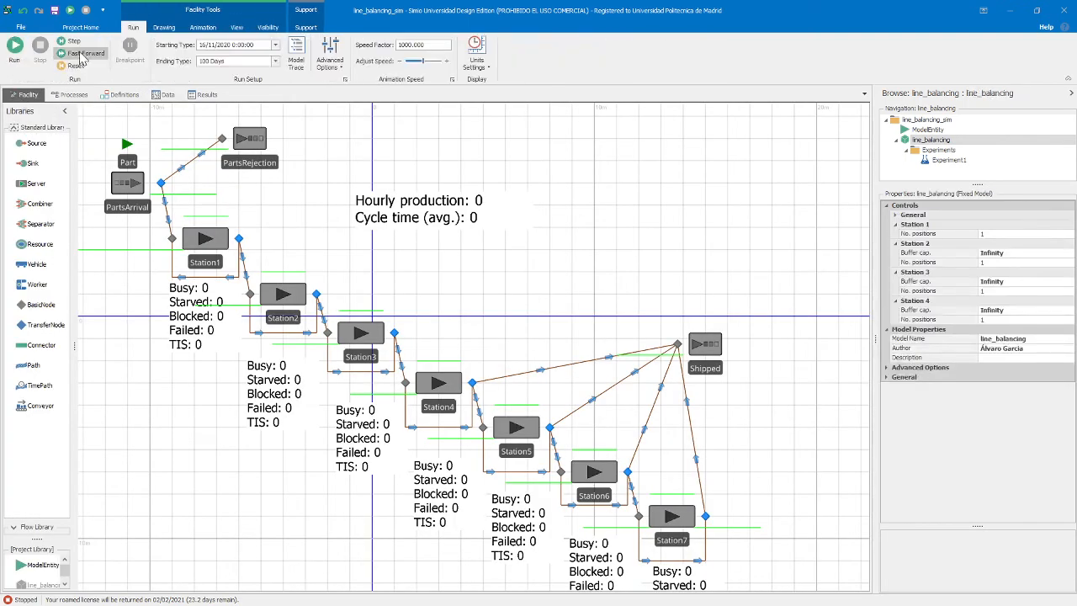
pyautogui.click(80, 54)
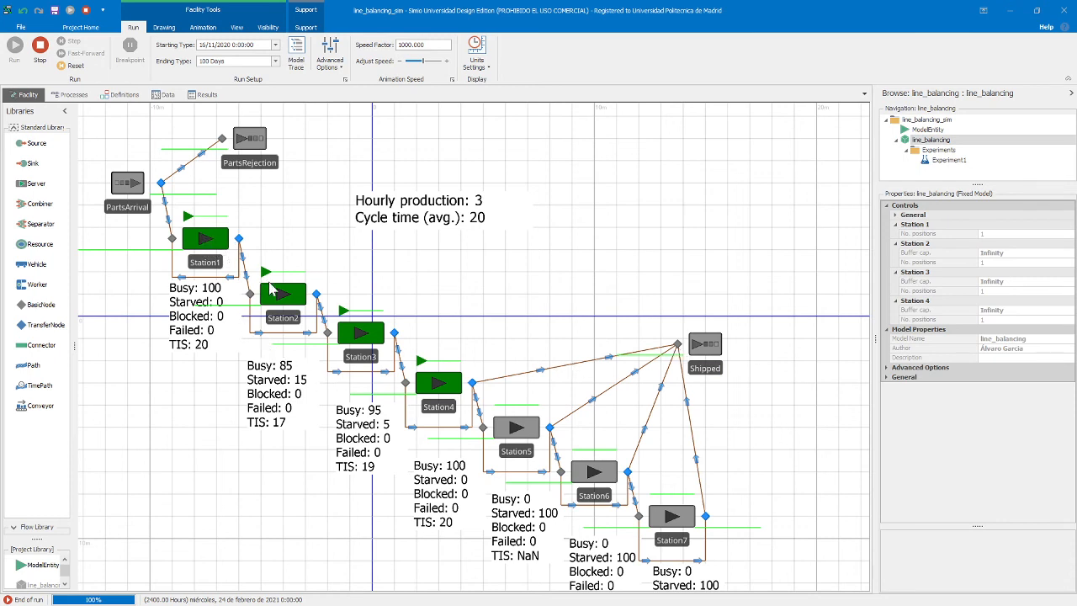
pyautogui.click(165, 94)
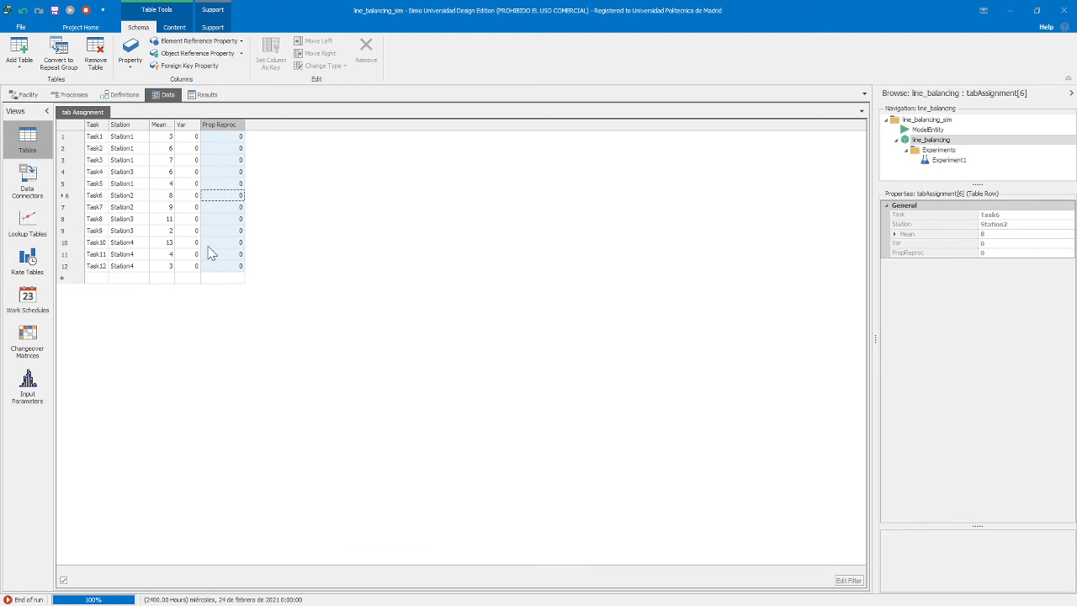
pyautogui.click(28, 95)
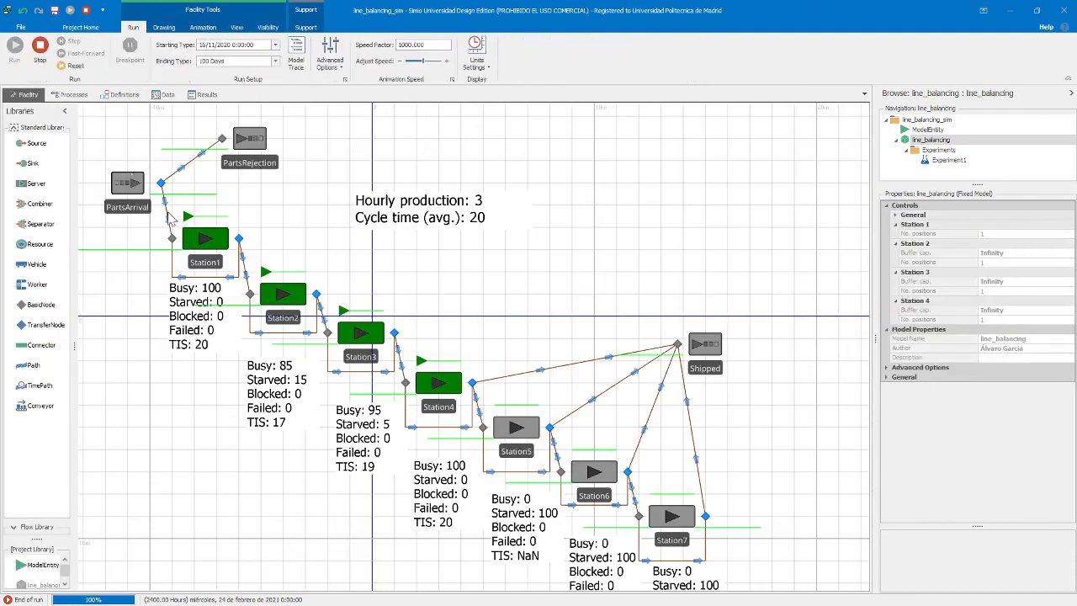